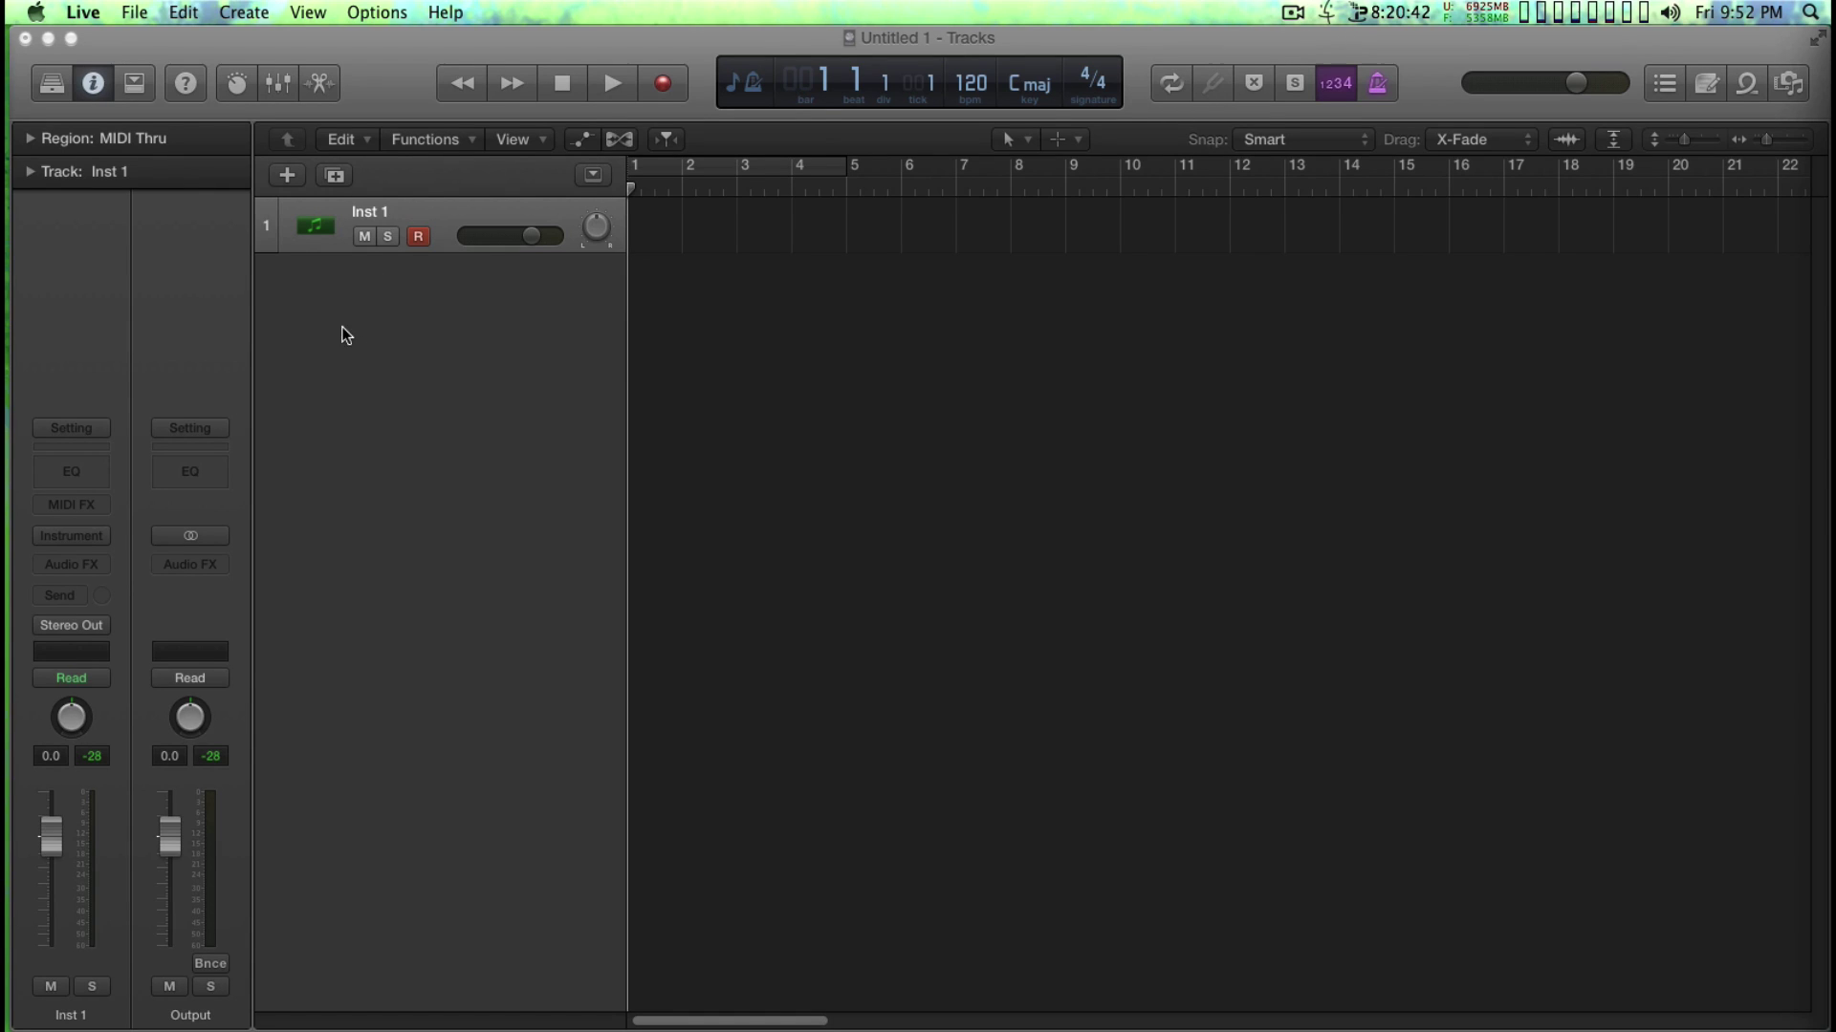
Discard the open project and start a new project with one software instrument track on Output 1 + 2
{"action": "left_click", "coordinate": [420, 54]}
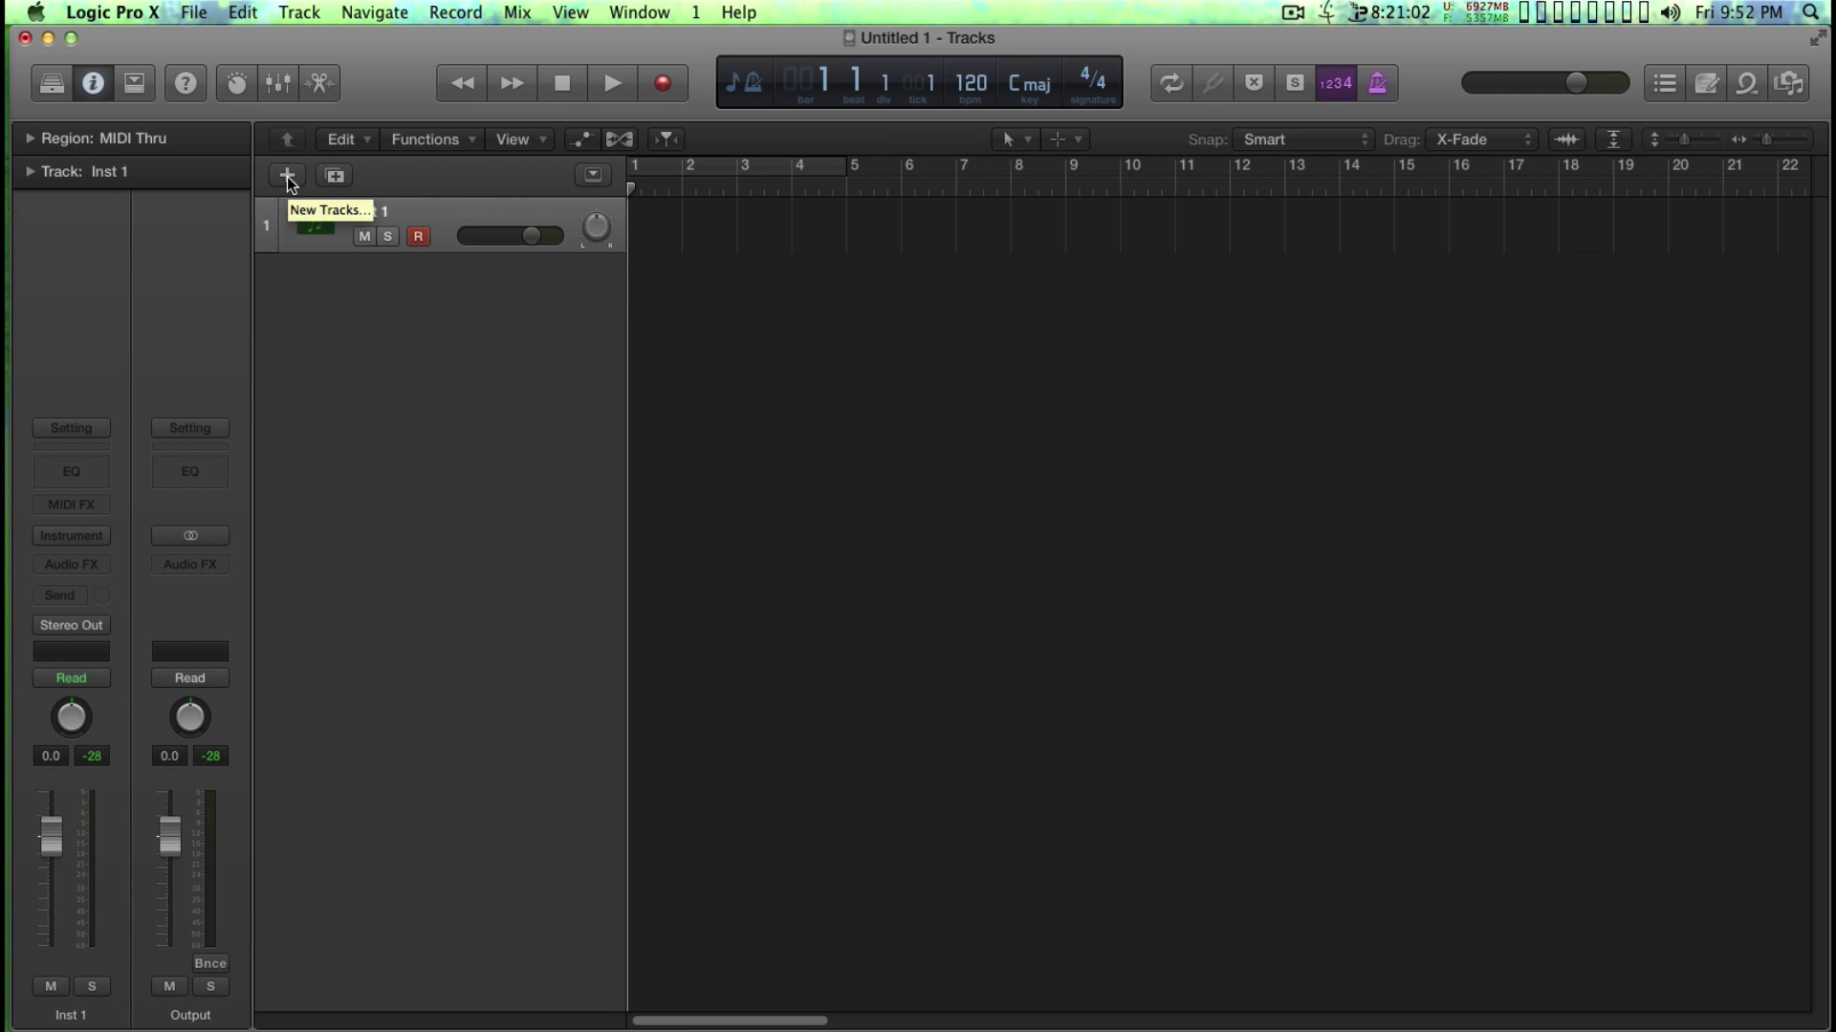
{"action": "left_click", "coordinate": [24, 39]}
{"action": "key", "text": "super+d"}
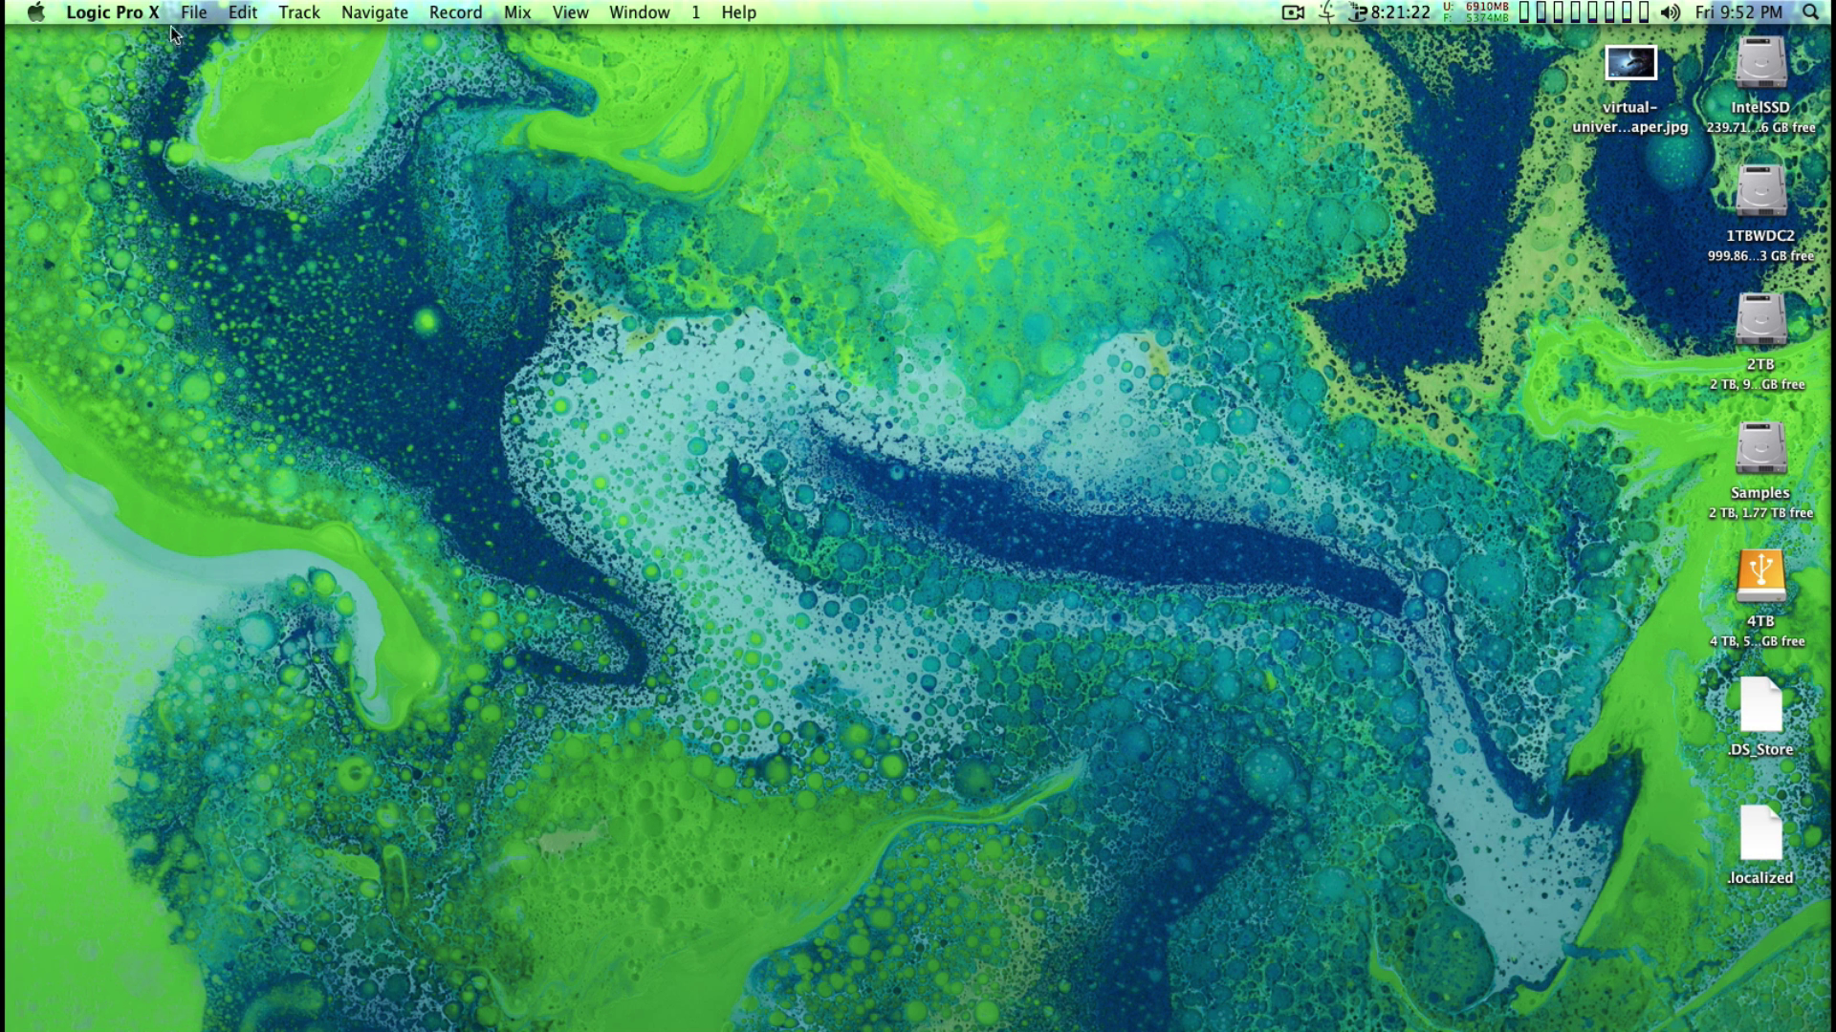
{"action": "left_click", "coordinate": [194, 12]}
{"action": "left_click", "coordinate": [201, 39]}
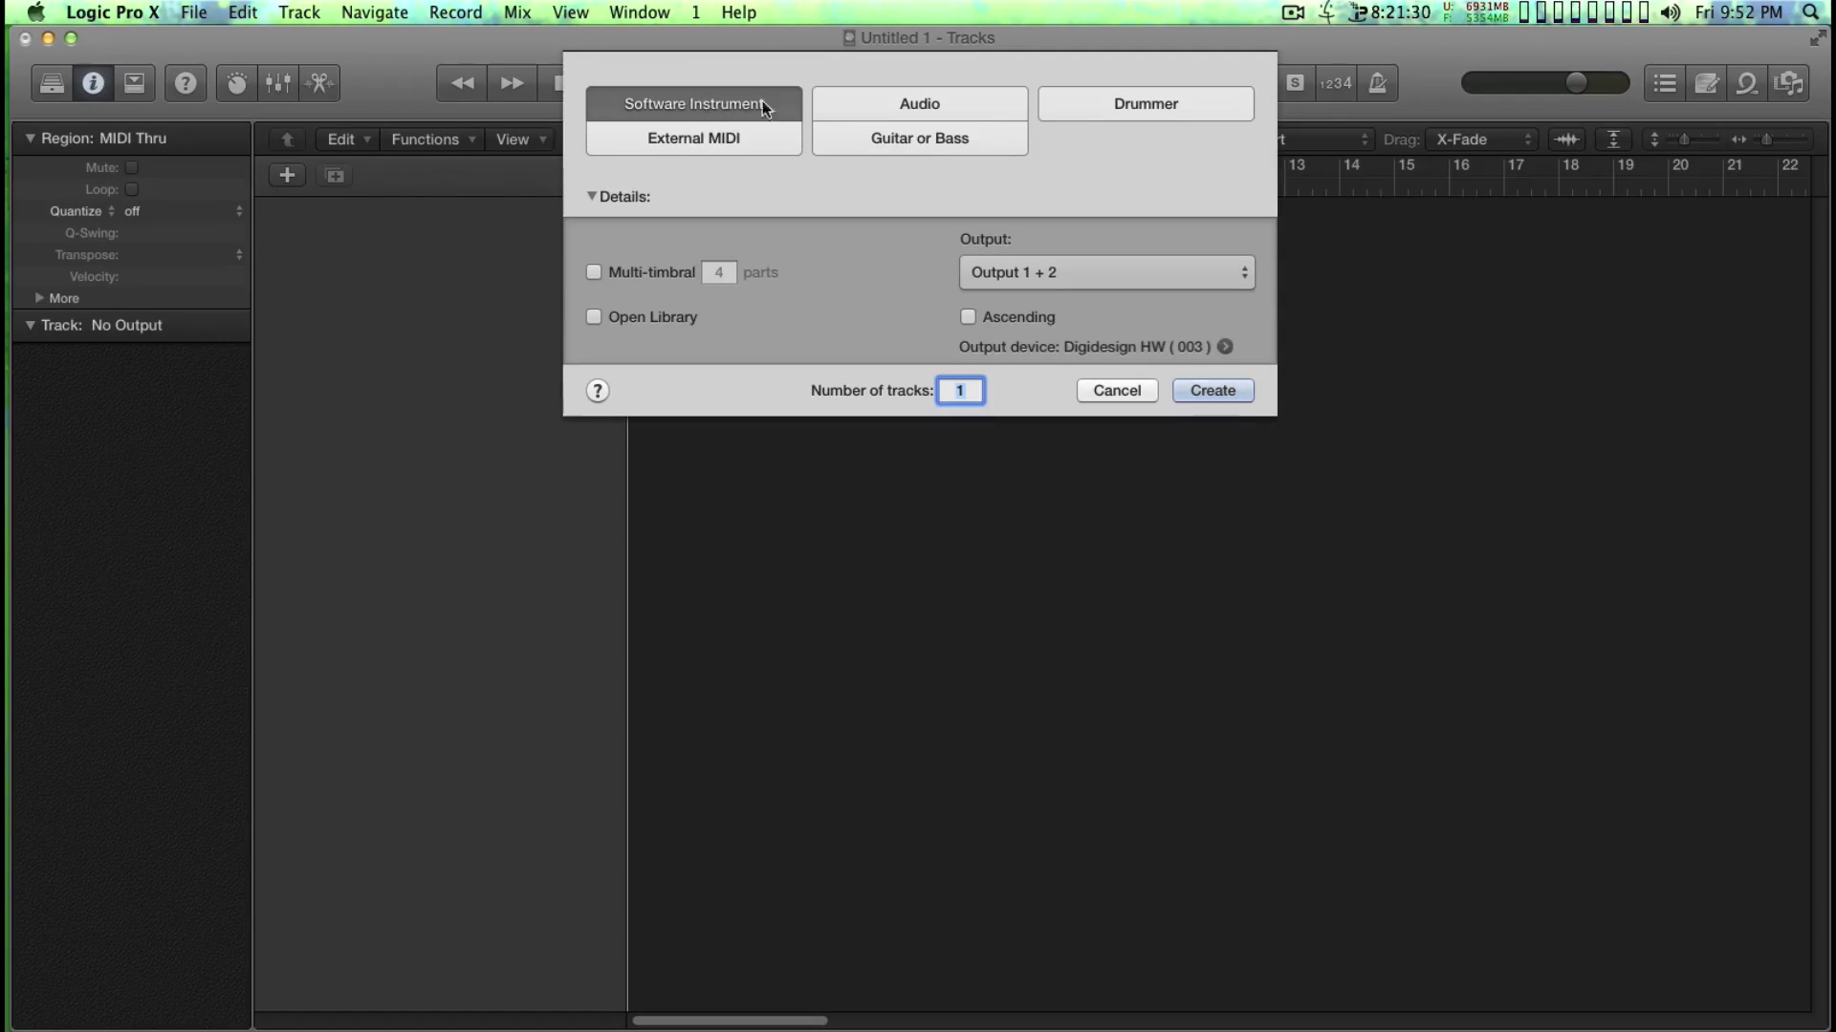
{"action": "left_click", "coordinate": [1226, 394]}
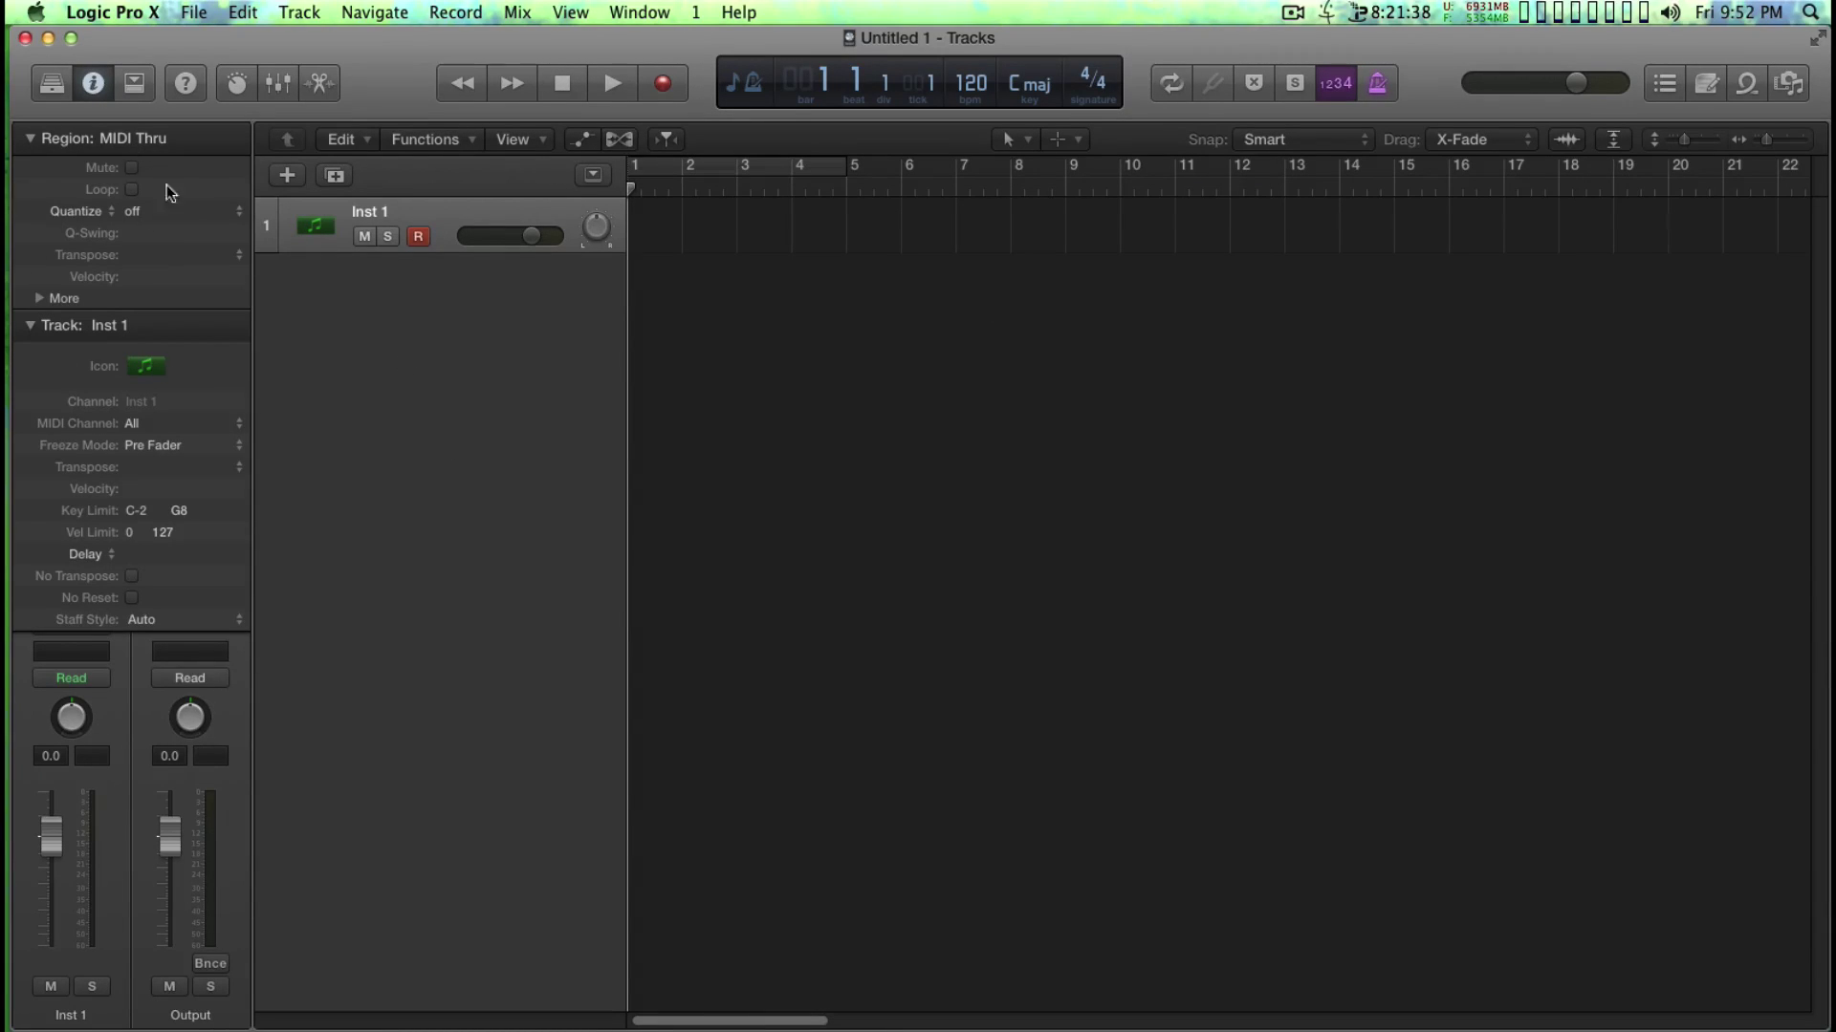
Collapse the region and track details and load the External Instrument utility plug-in on the Inst 1 track
{"action": "left_click", "coordinate": [30, 139]}
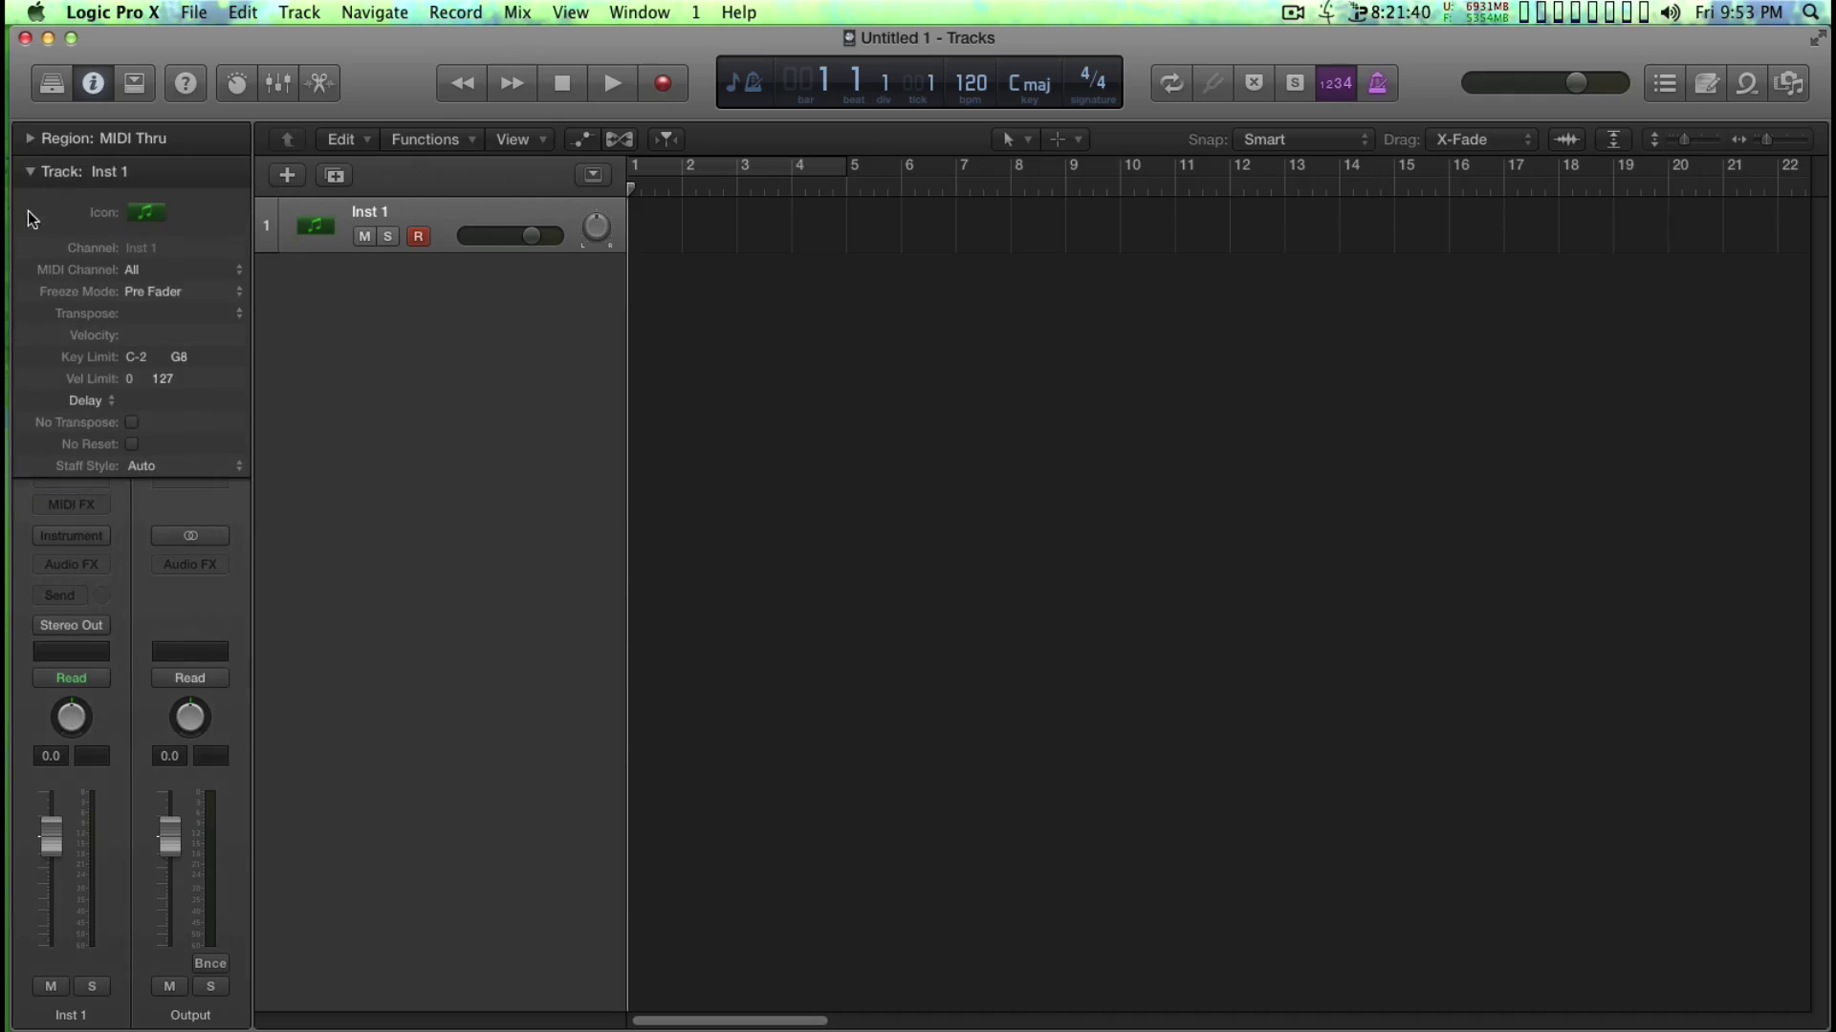
{"action": "left_click", "coordinate": [29, 173]}
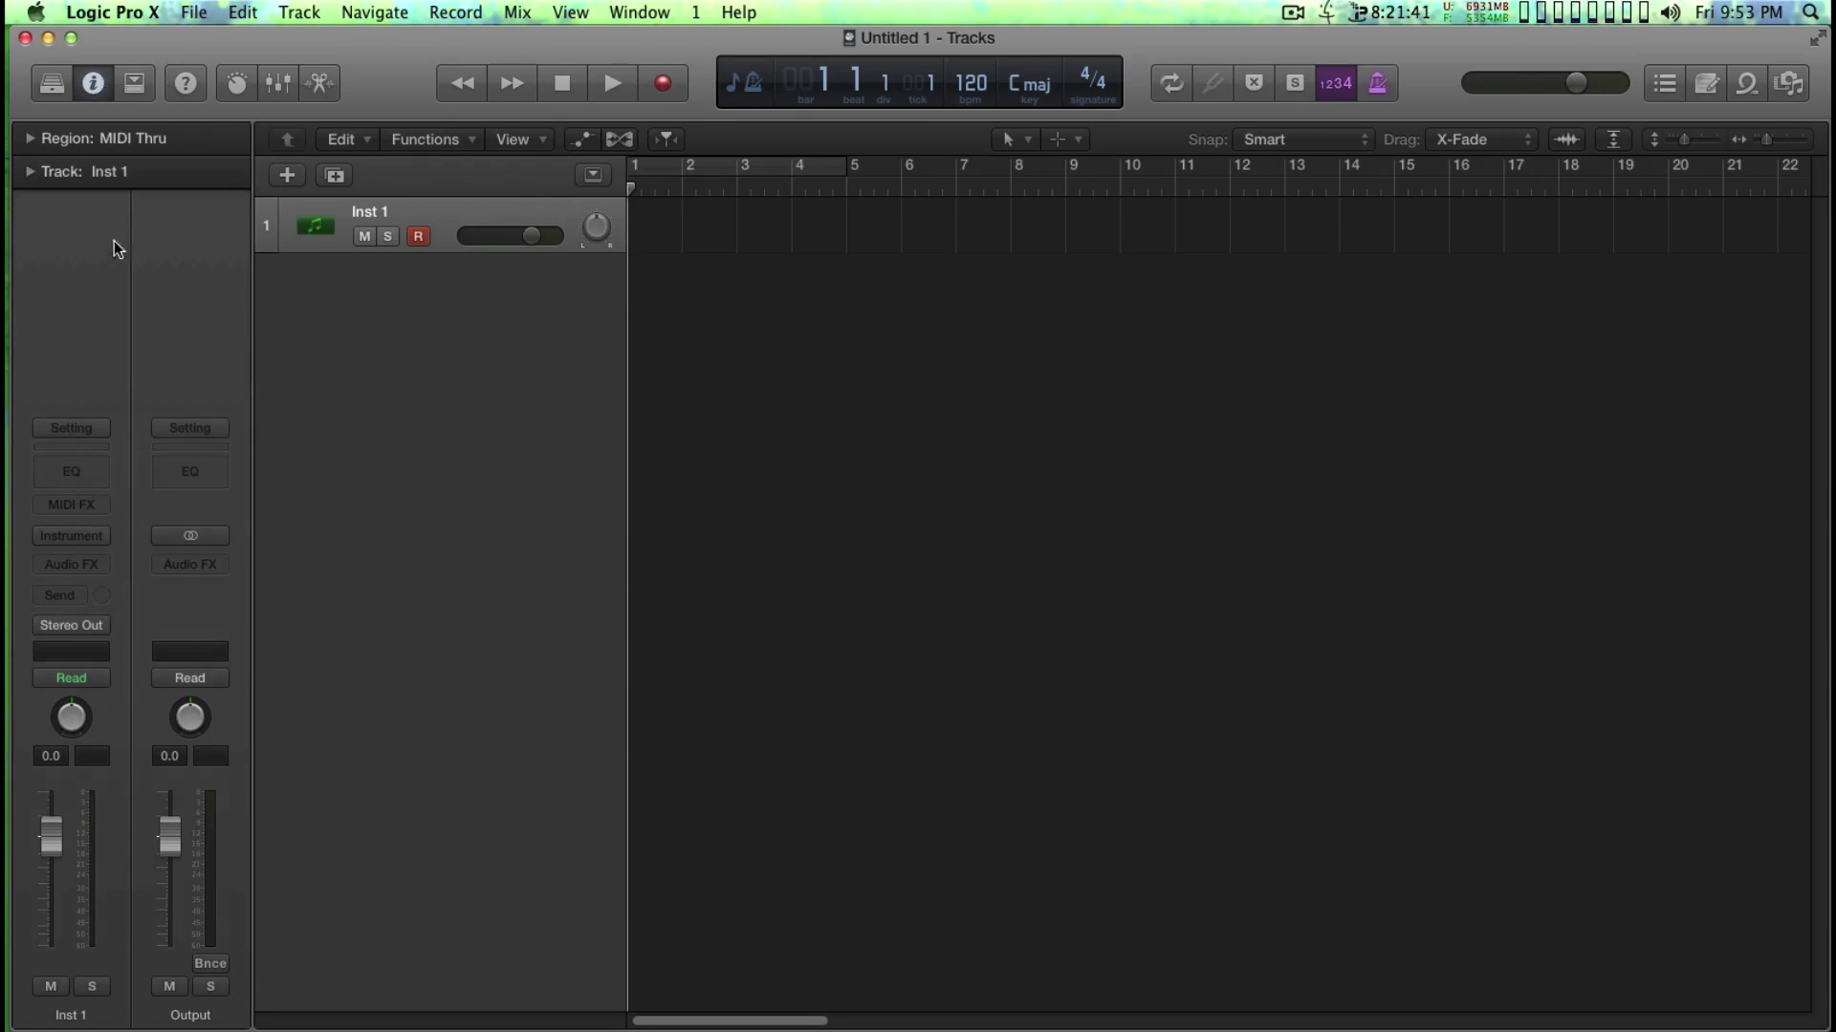
{"action": "left_click", "coordinate": [86, 537]}
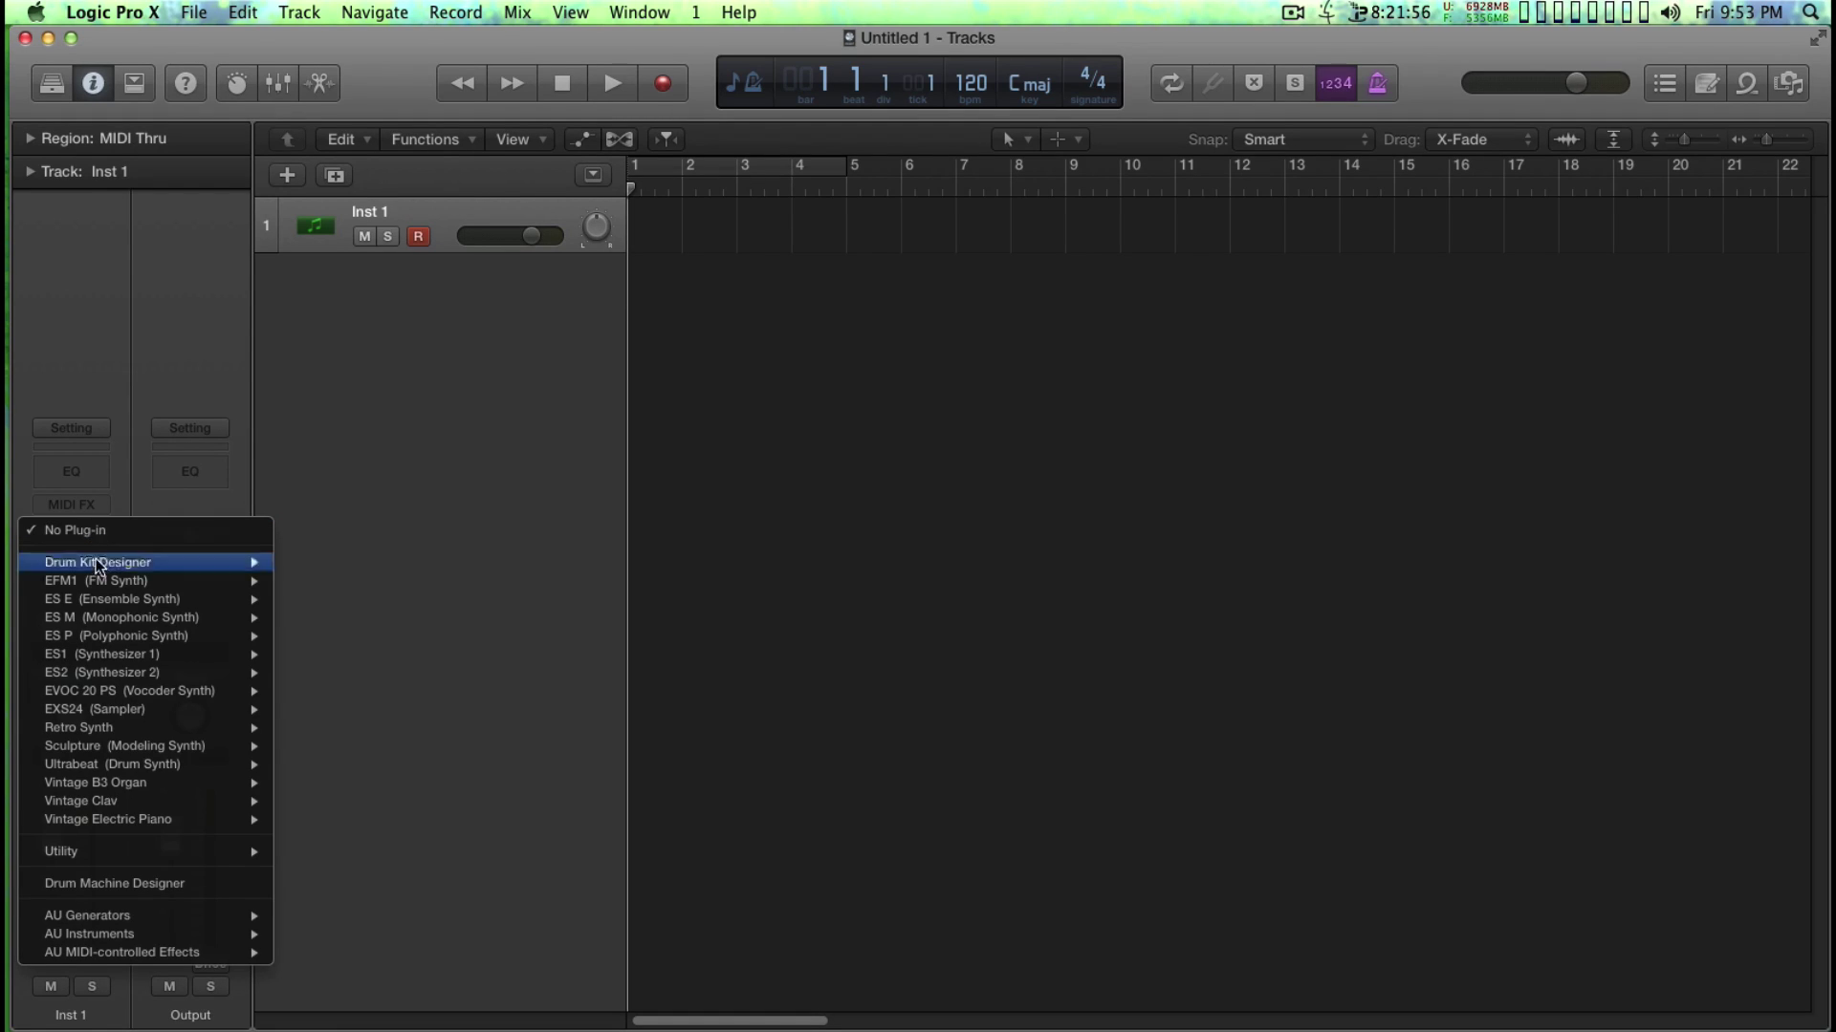
{"action": "mouse_move", "coordinate": [122, 603]}
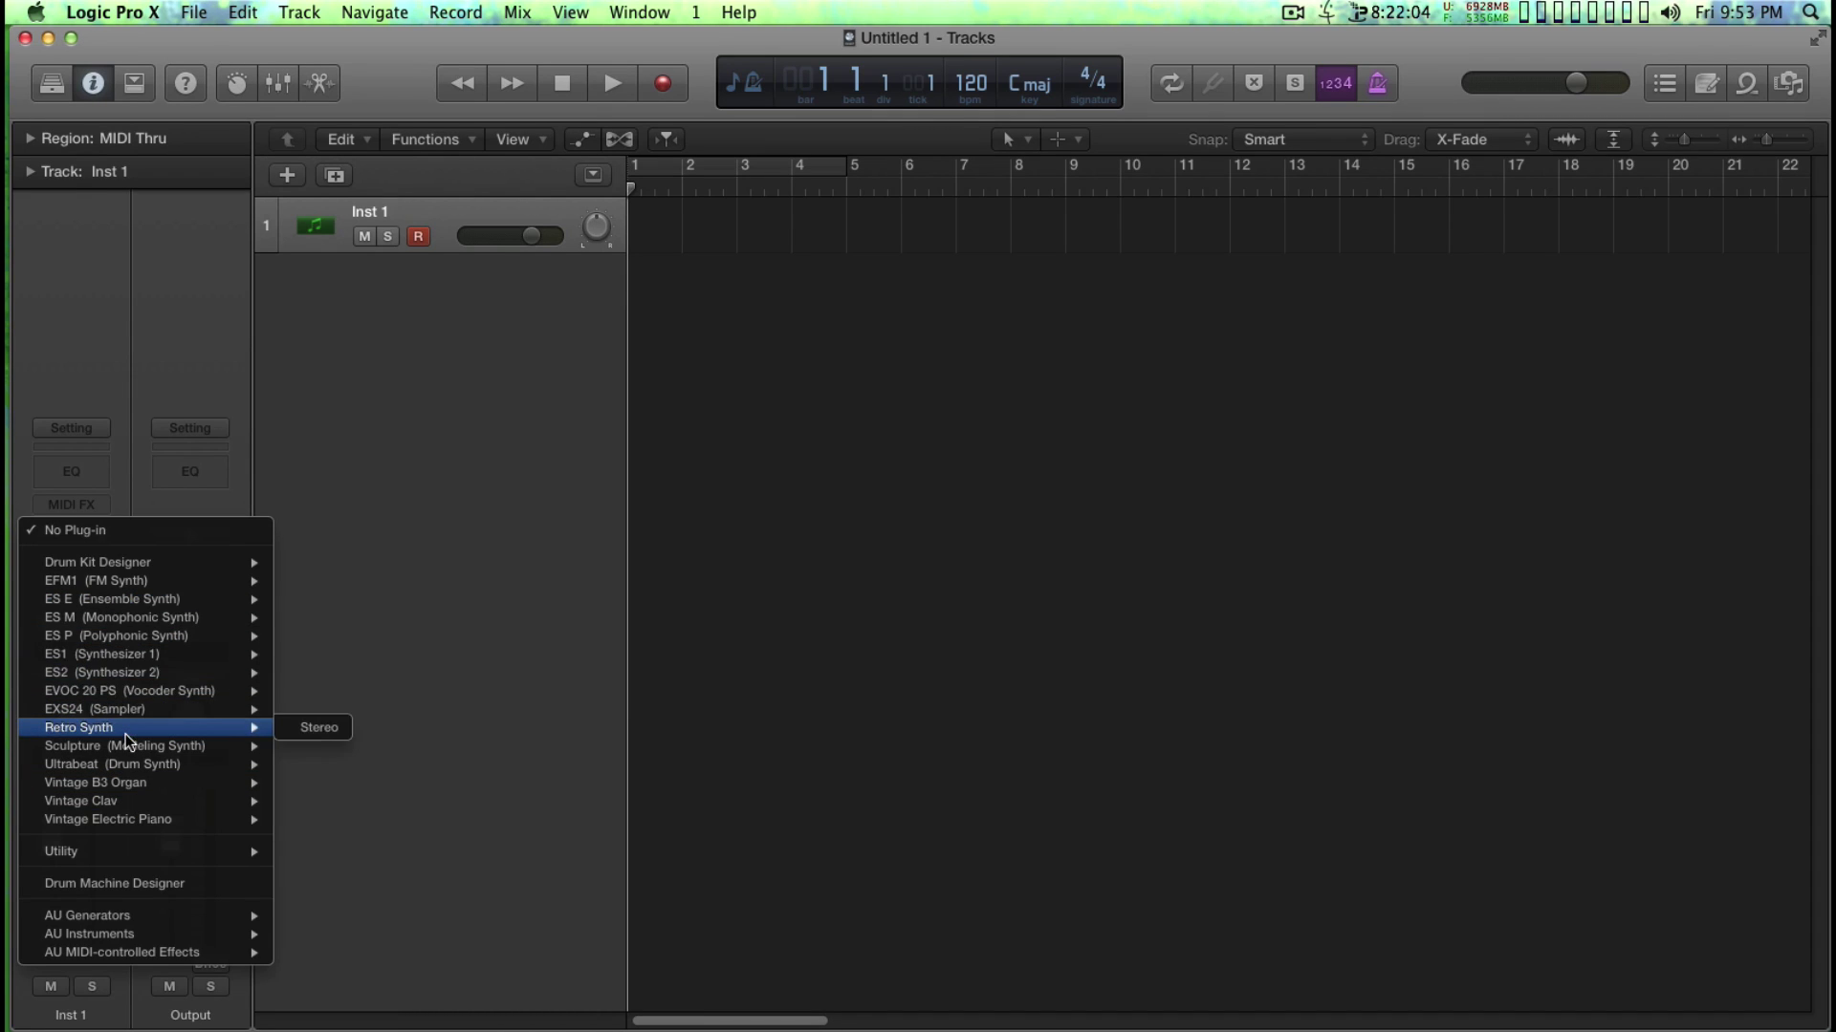
{"action": "mouse_move", "coordinate": [95, 779]}
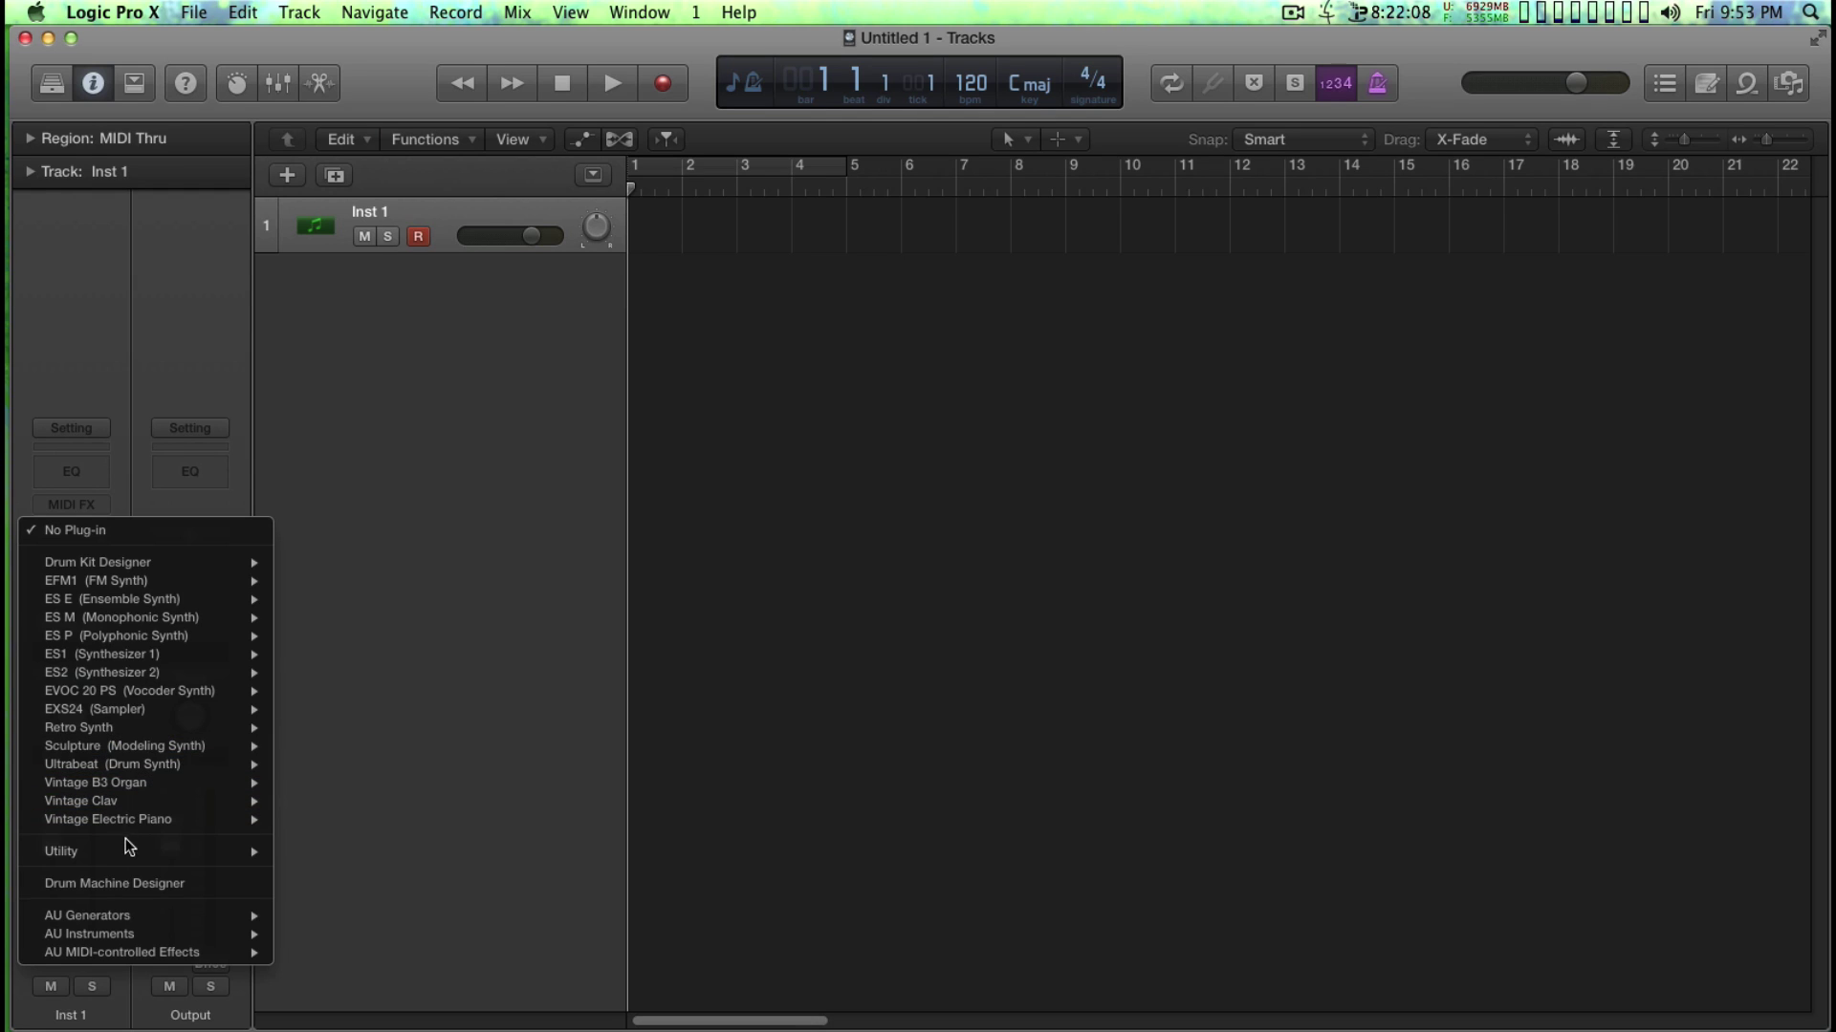
{"action": "mouse_move", "coordinate": [145, 853]}
{"action": "mouse_move", "coordinate": [325, 855]}
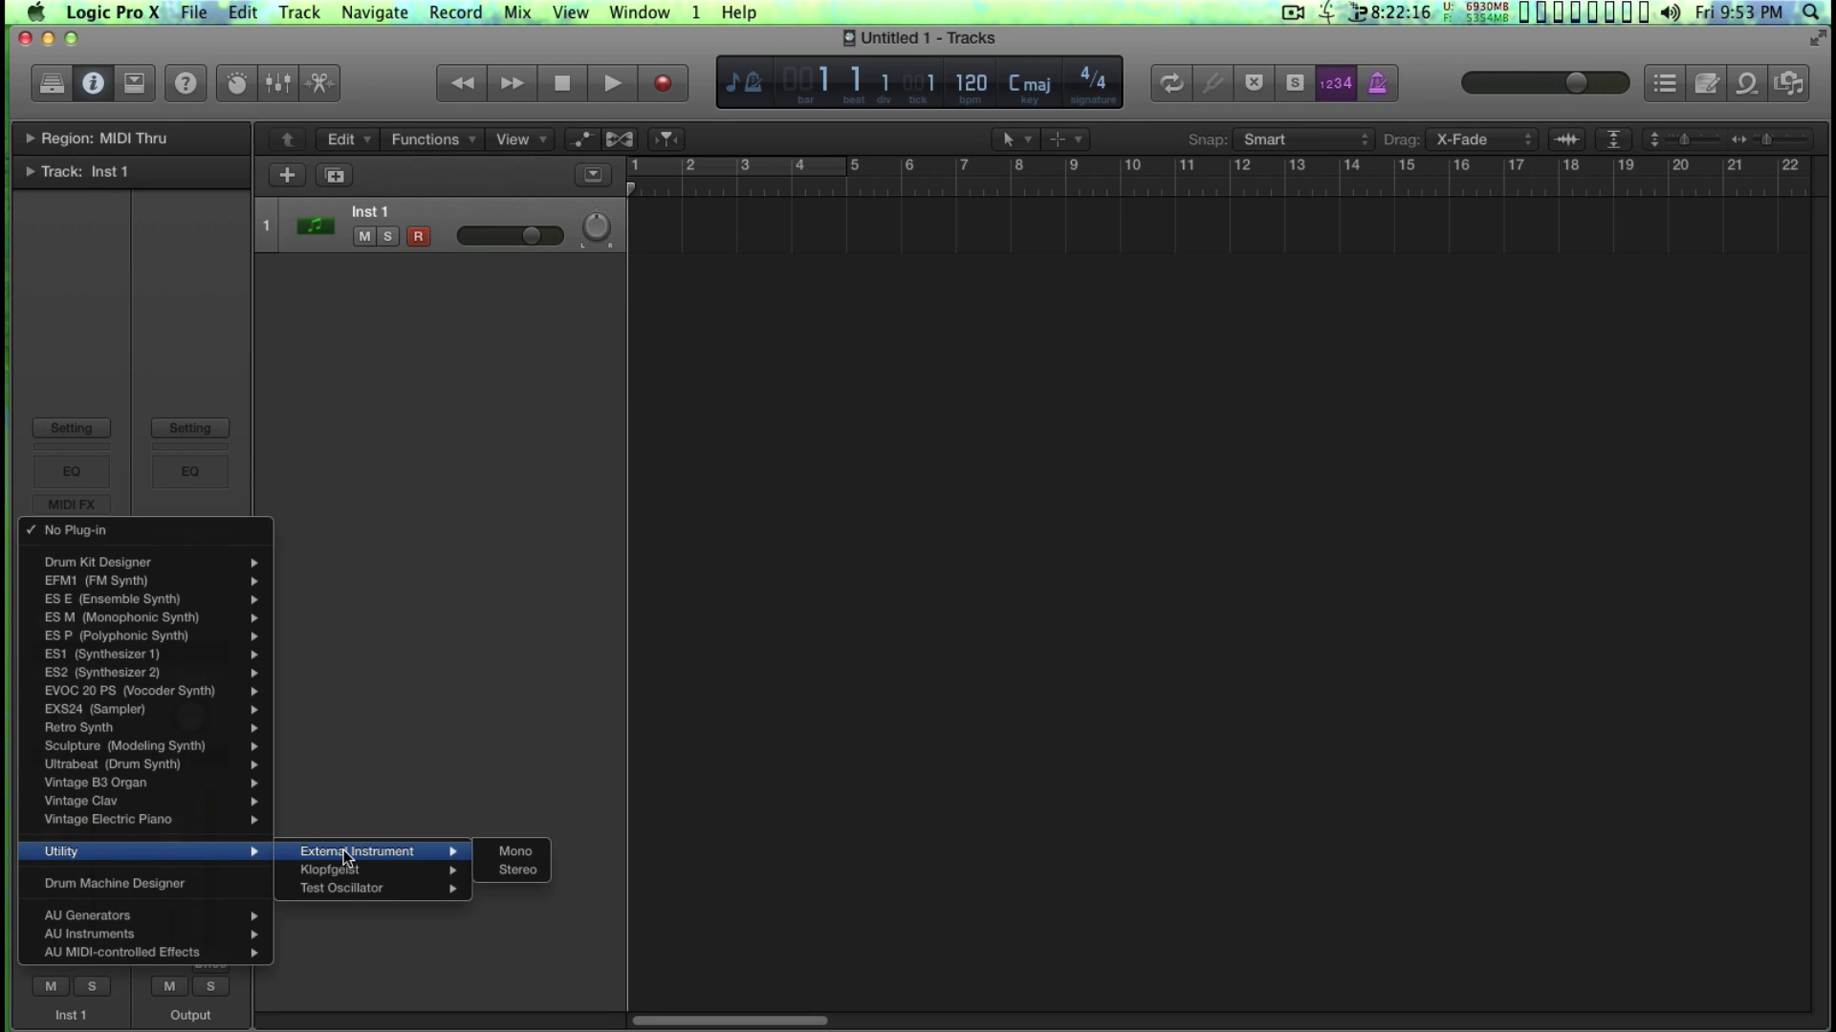
{"action": "left_click", "coordinate": [346, 856]}
{"action": "left_click_drag", "start_coordinate": [178, 104], "coordinate": [805, 260]}
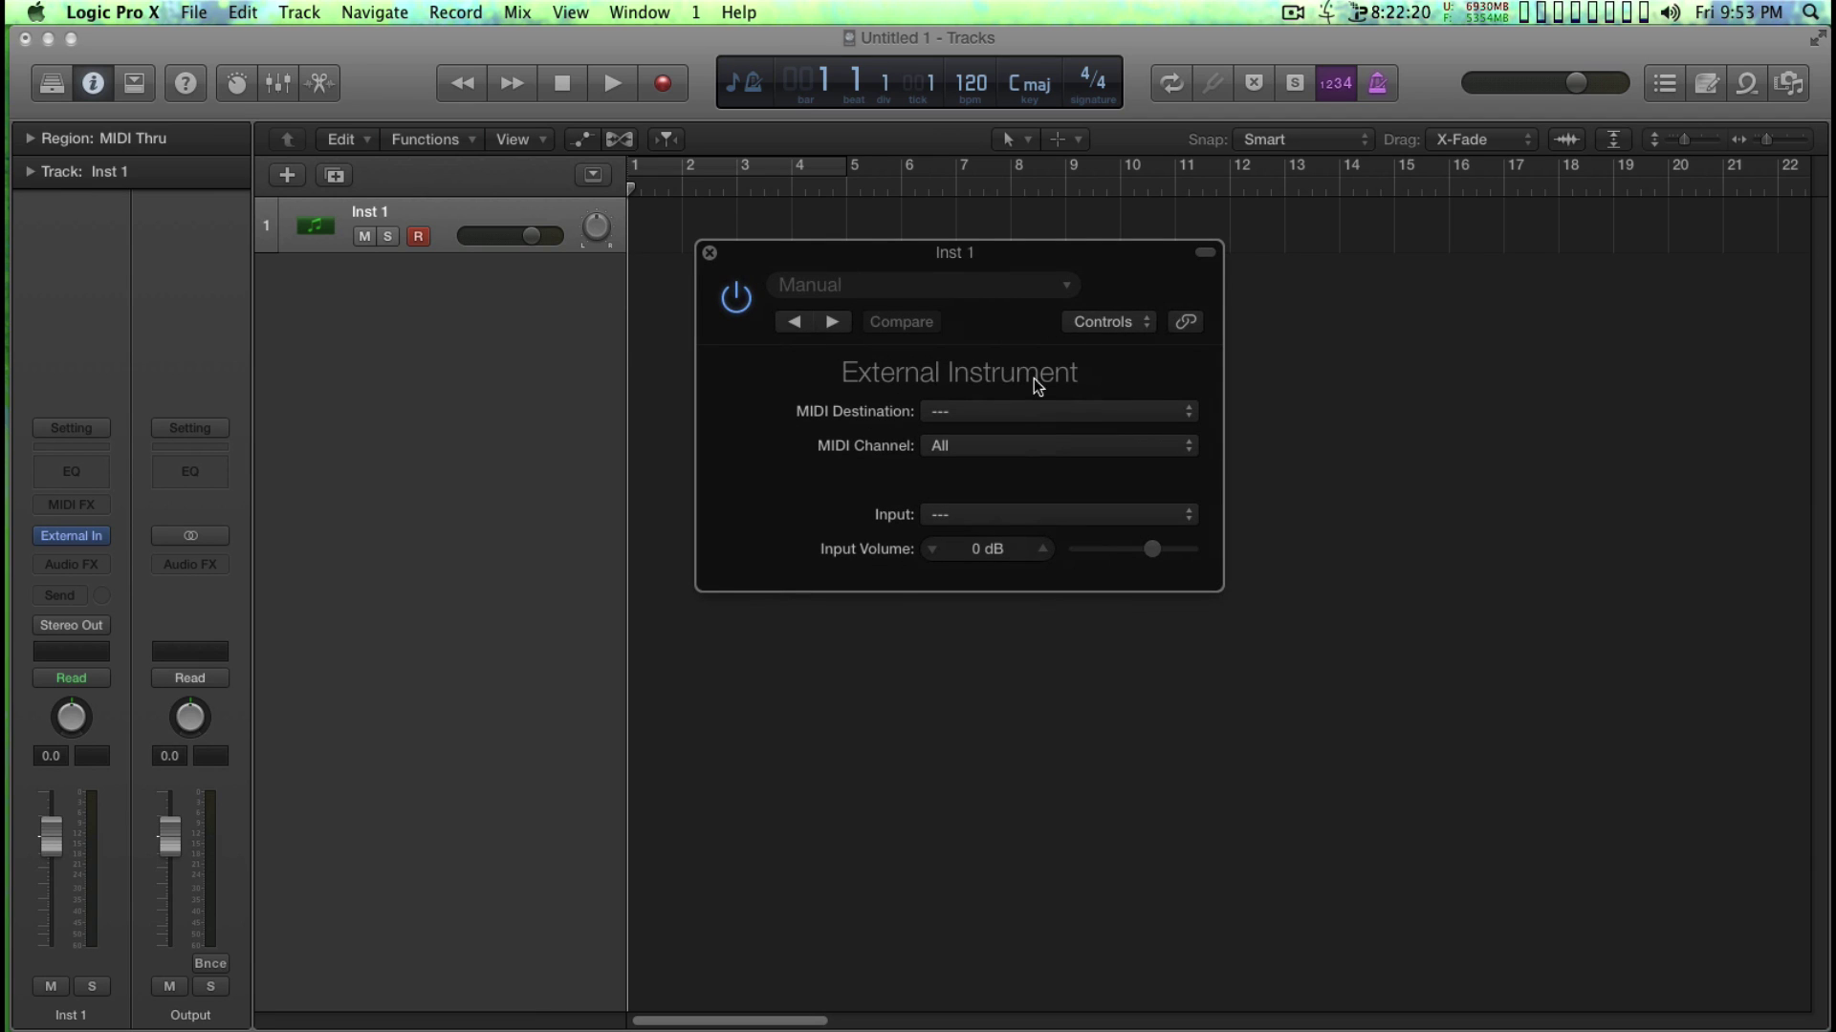
Set the External Instrument's MIDI destination to Roland D-20 (D-20) and its audio input to 7-8
{"action": "left_click", "coordinate": [998, 417]}
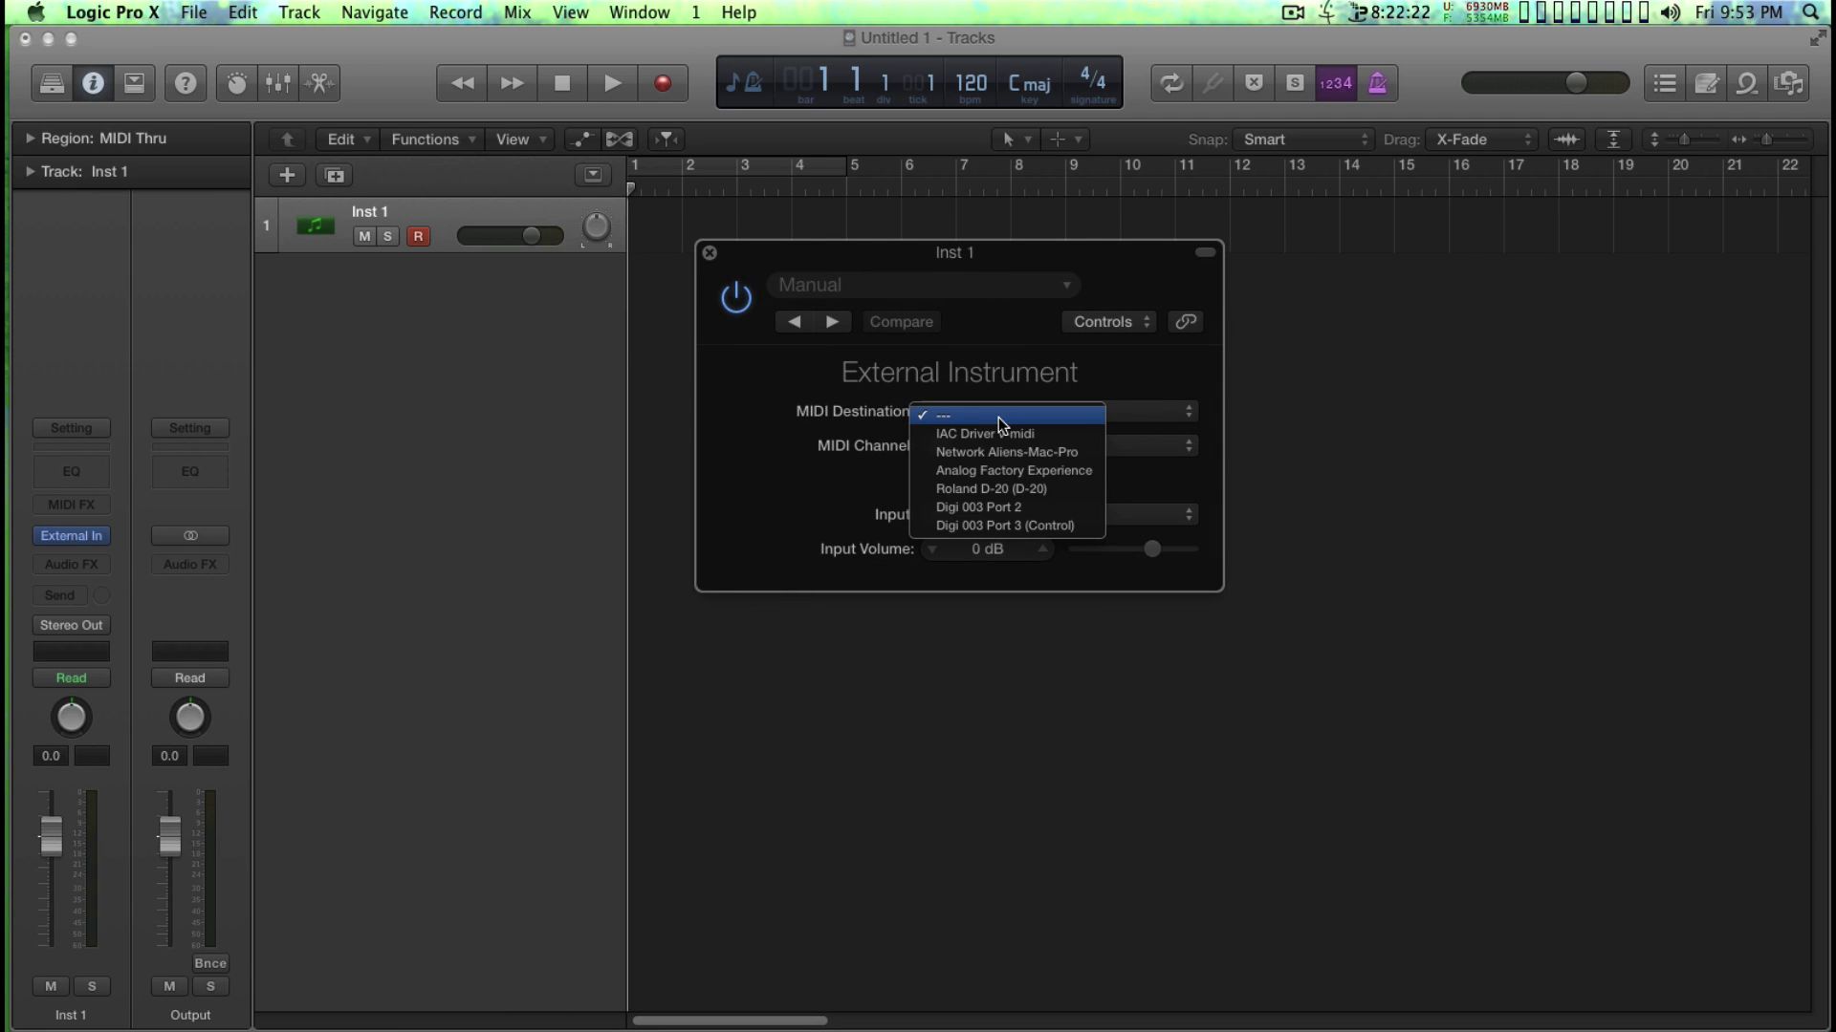
{"action": "left_click", "coordinate": [1029, 491]}
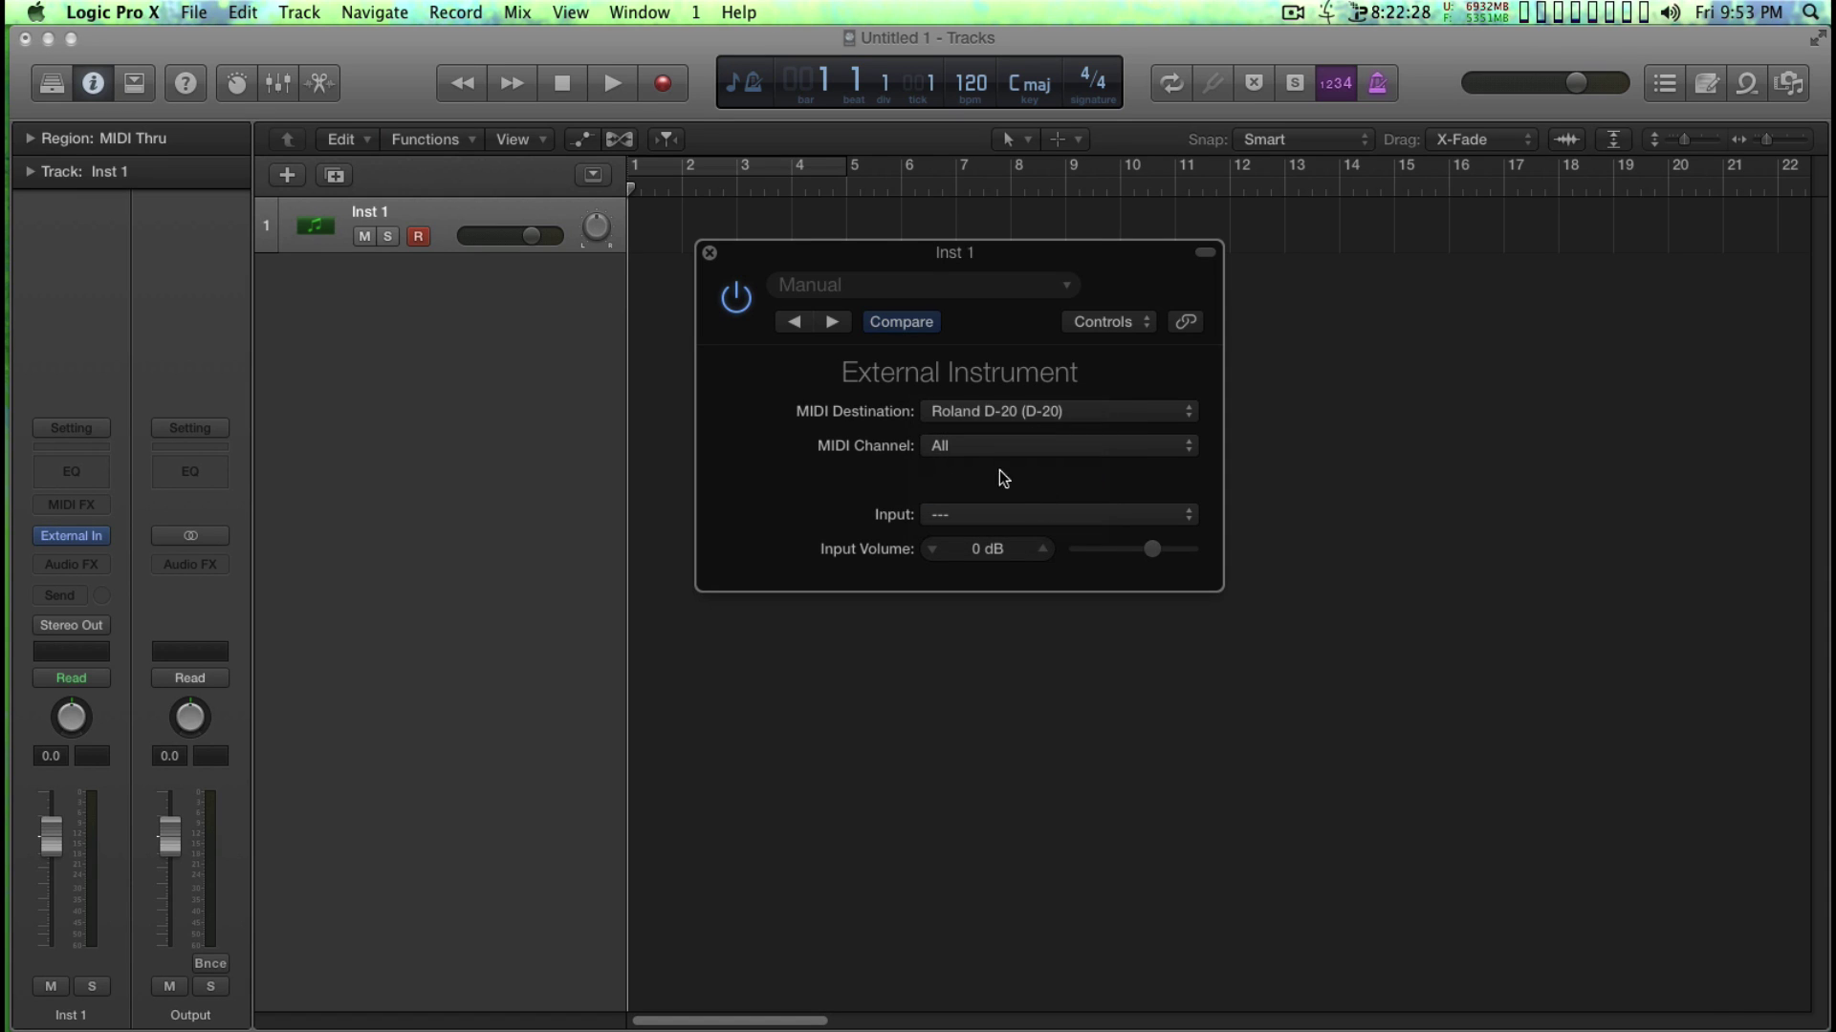
{"action": "left_click", "coordinate": [996, 522]}
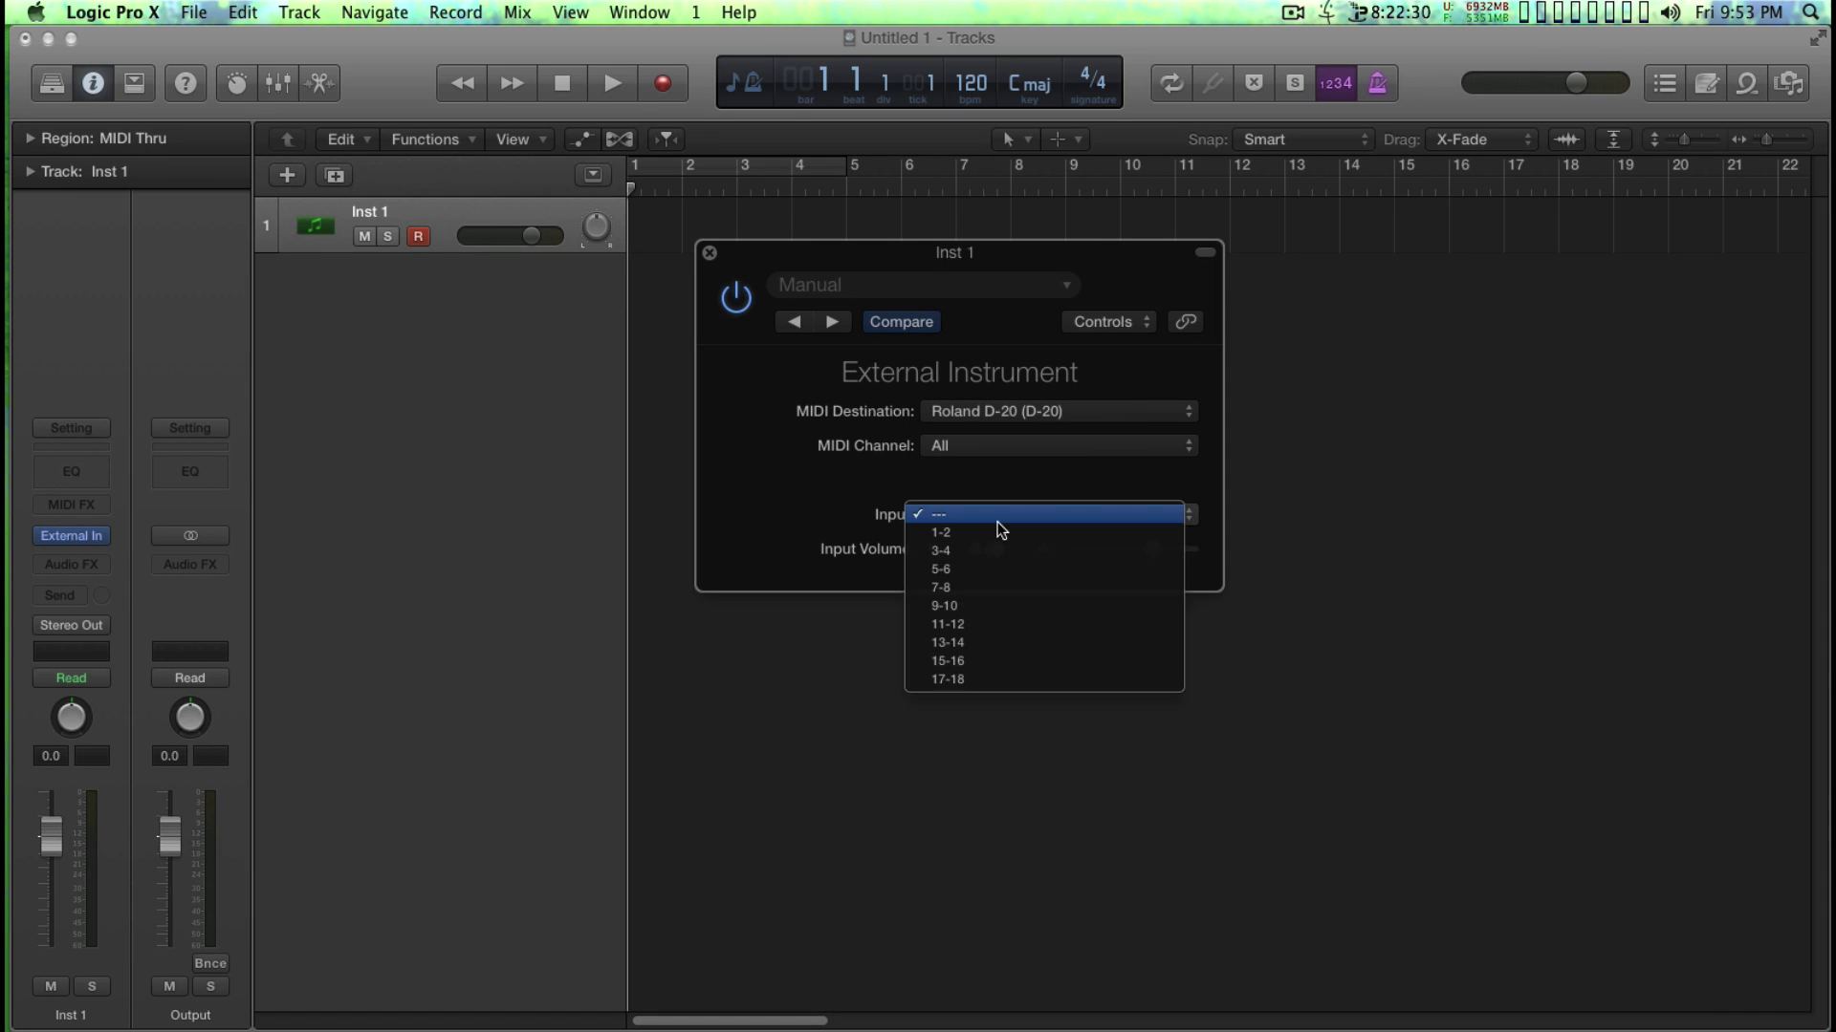
{"action": "left_click", "coordinate": [983, 587]}
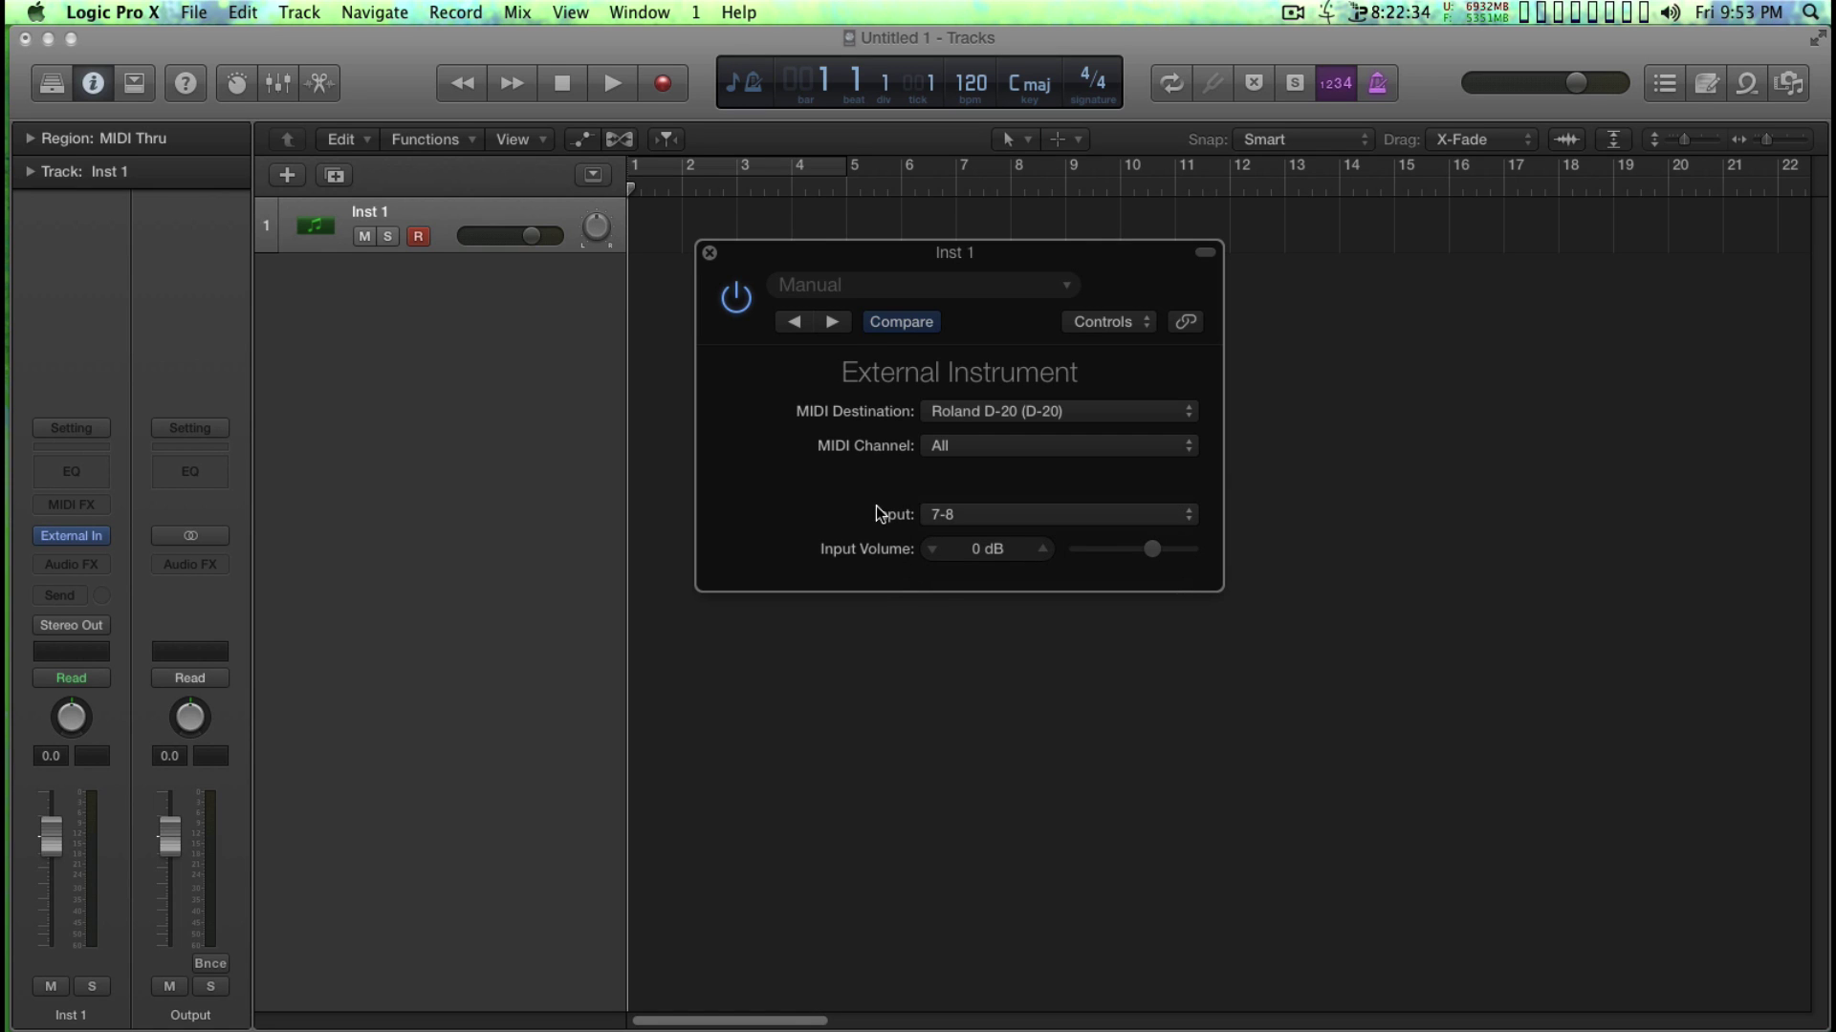
{"action": "left_click_drag", "start_coordinate": [800, 256], "coordinate": [946, 271]}
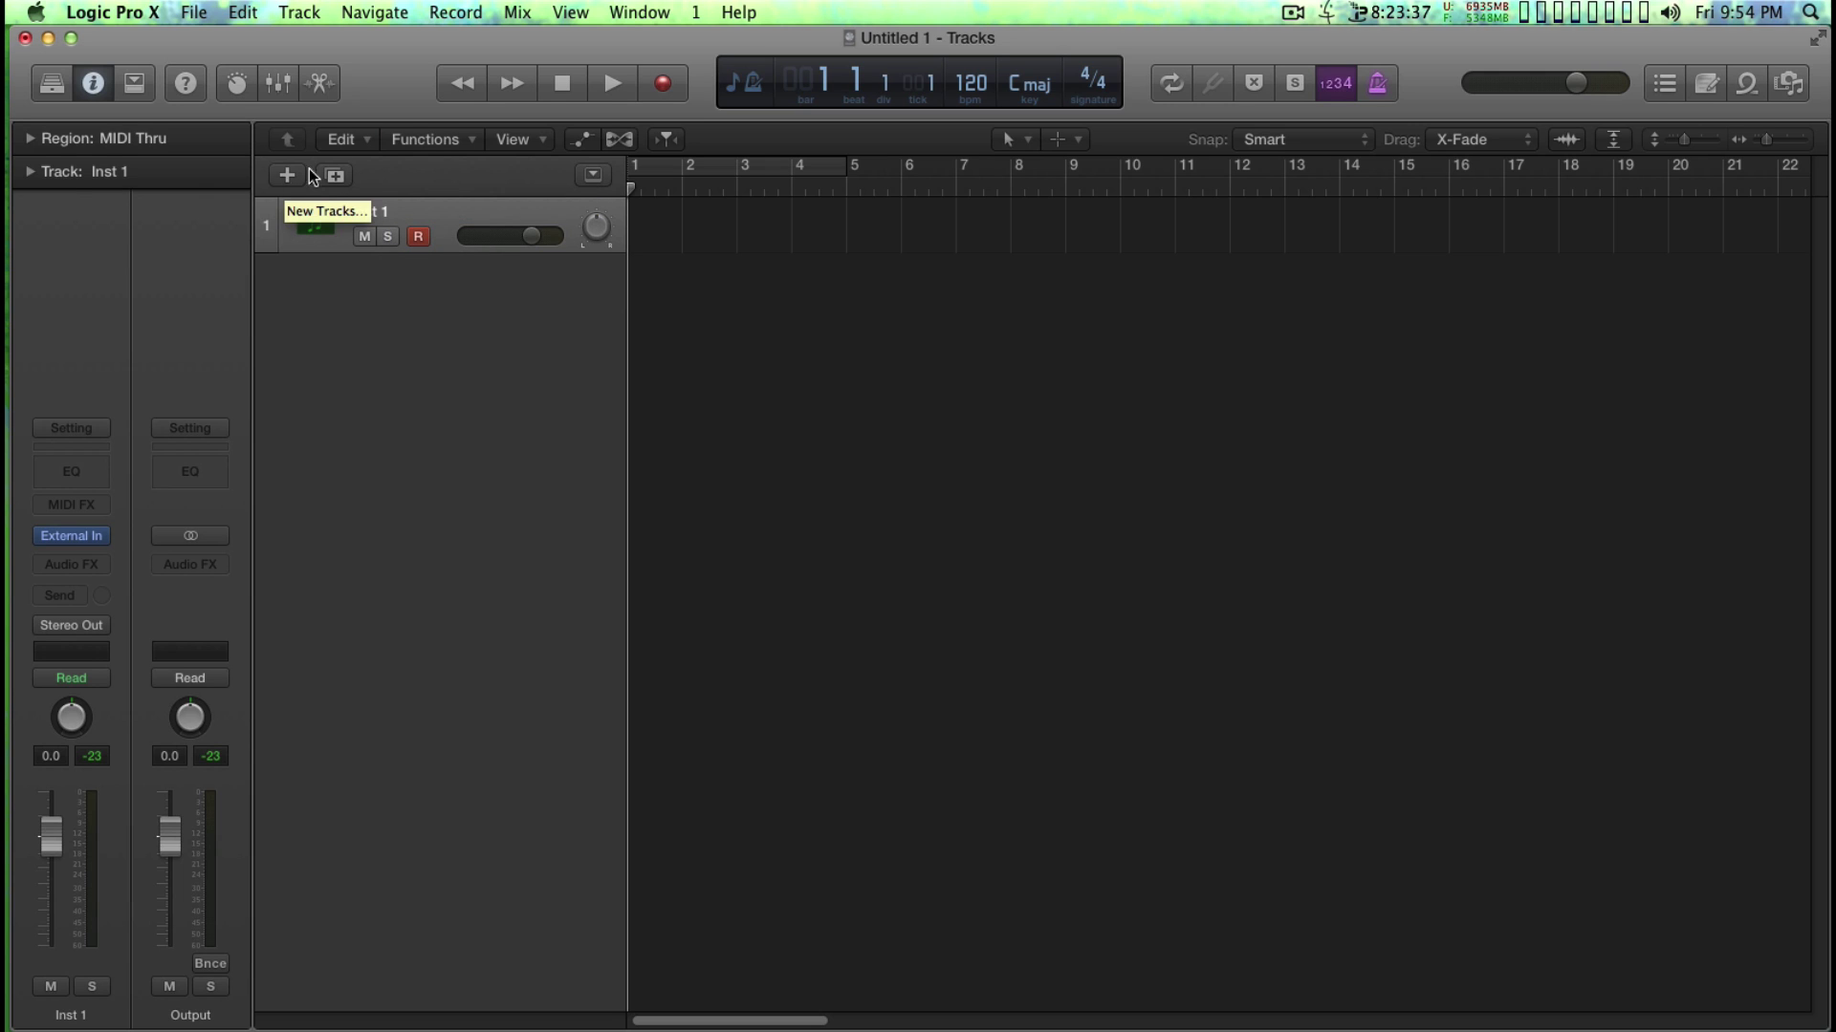
Close the project with the External Instrument track and create a fresh project containing one software instrument track
{"action": "left_click", "coordinate": [26, 41]}
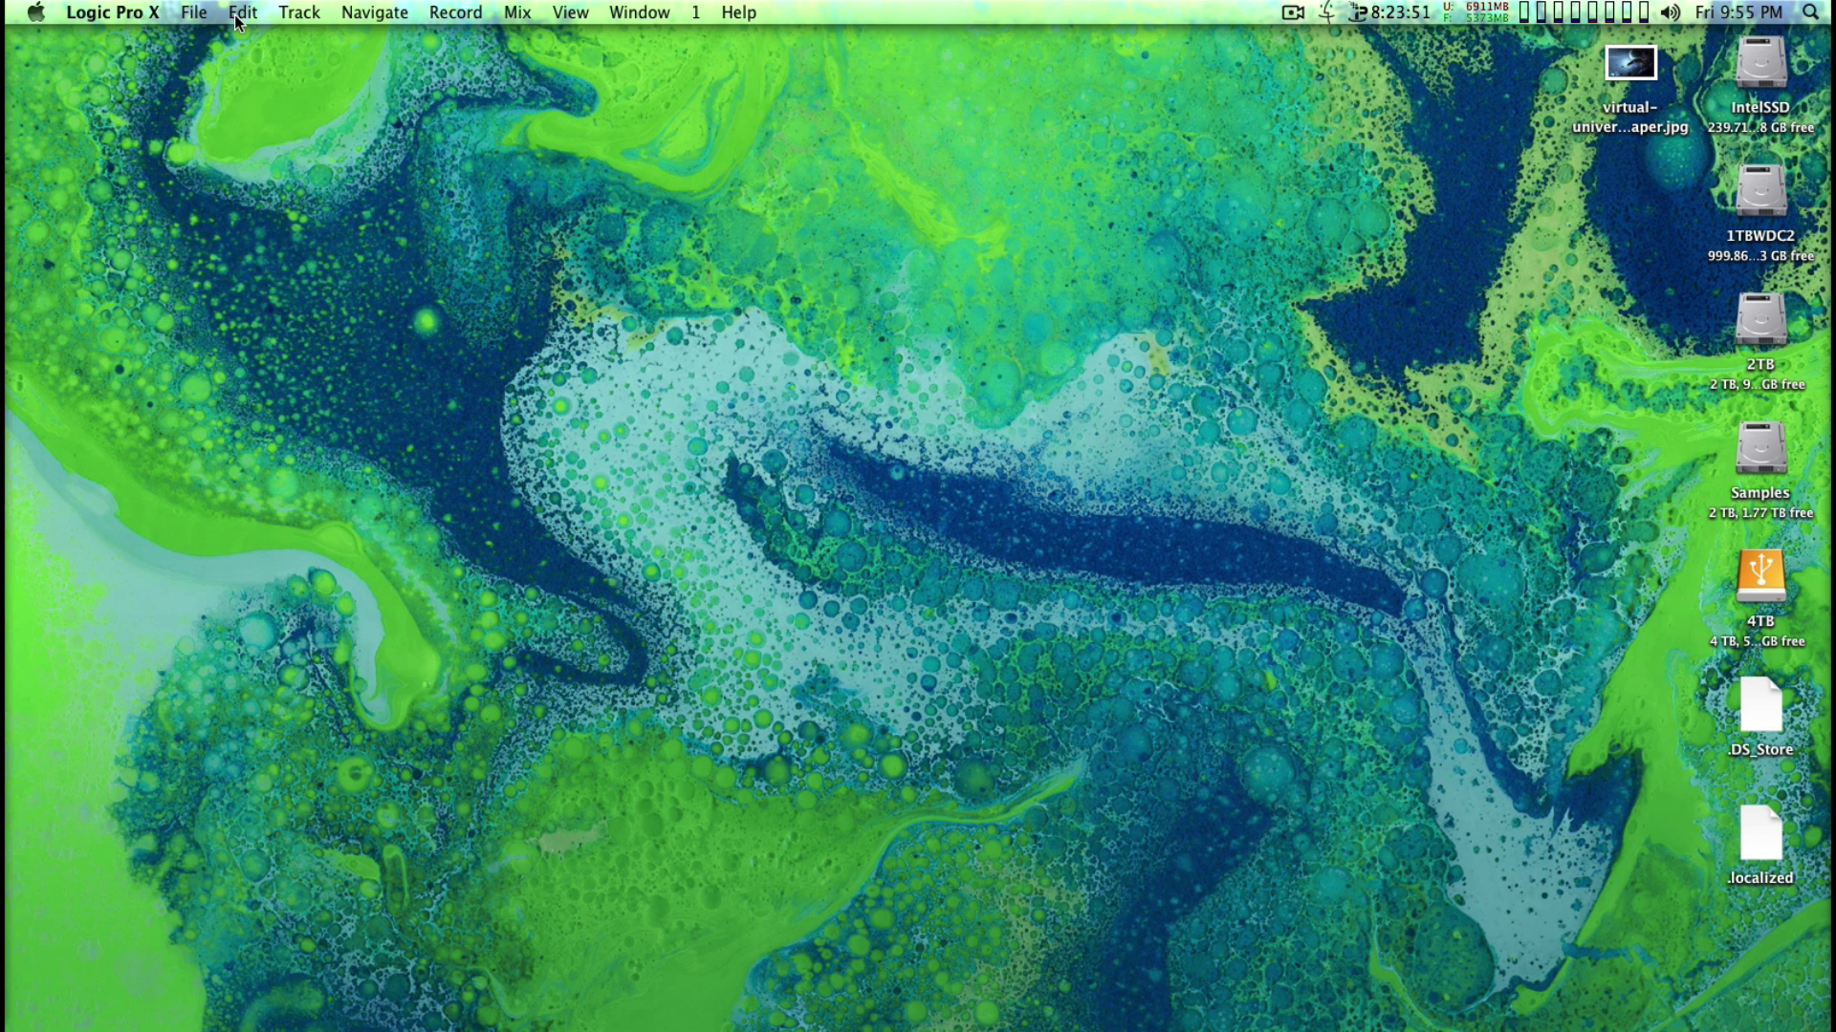
{"action": "left_click", "coordinate": [194, 11]}
{"action": "left_click", "coordinate": [211, 40]}
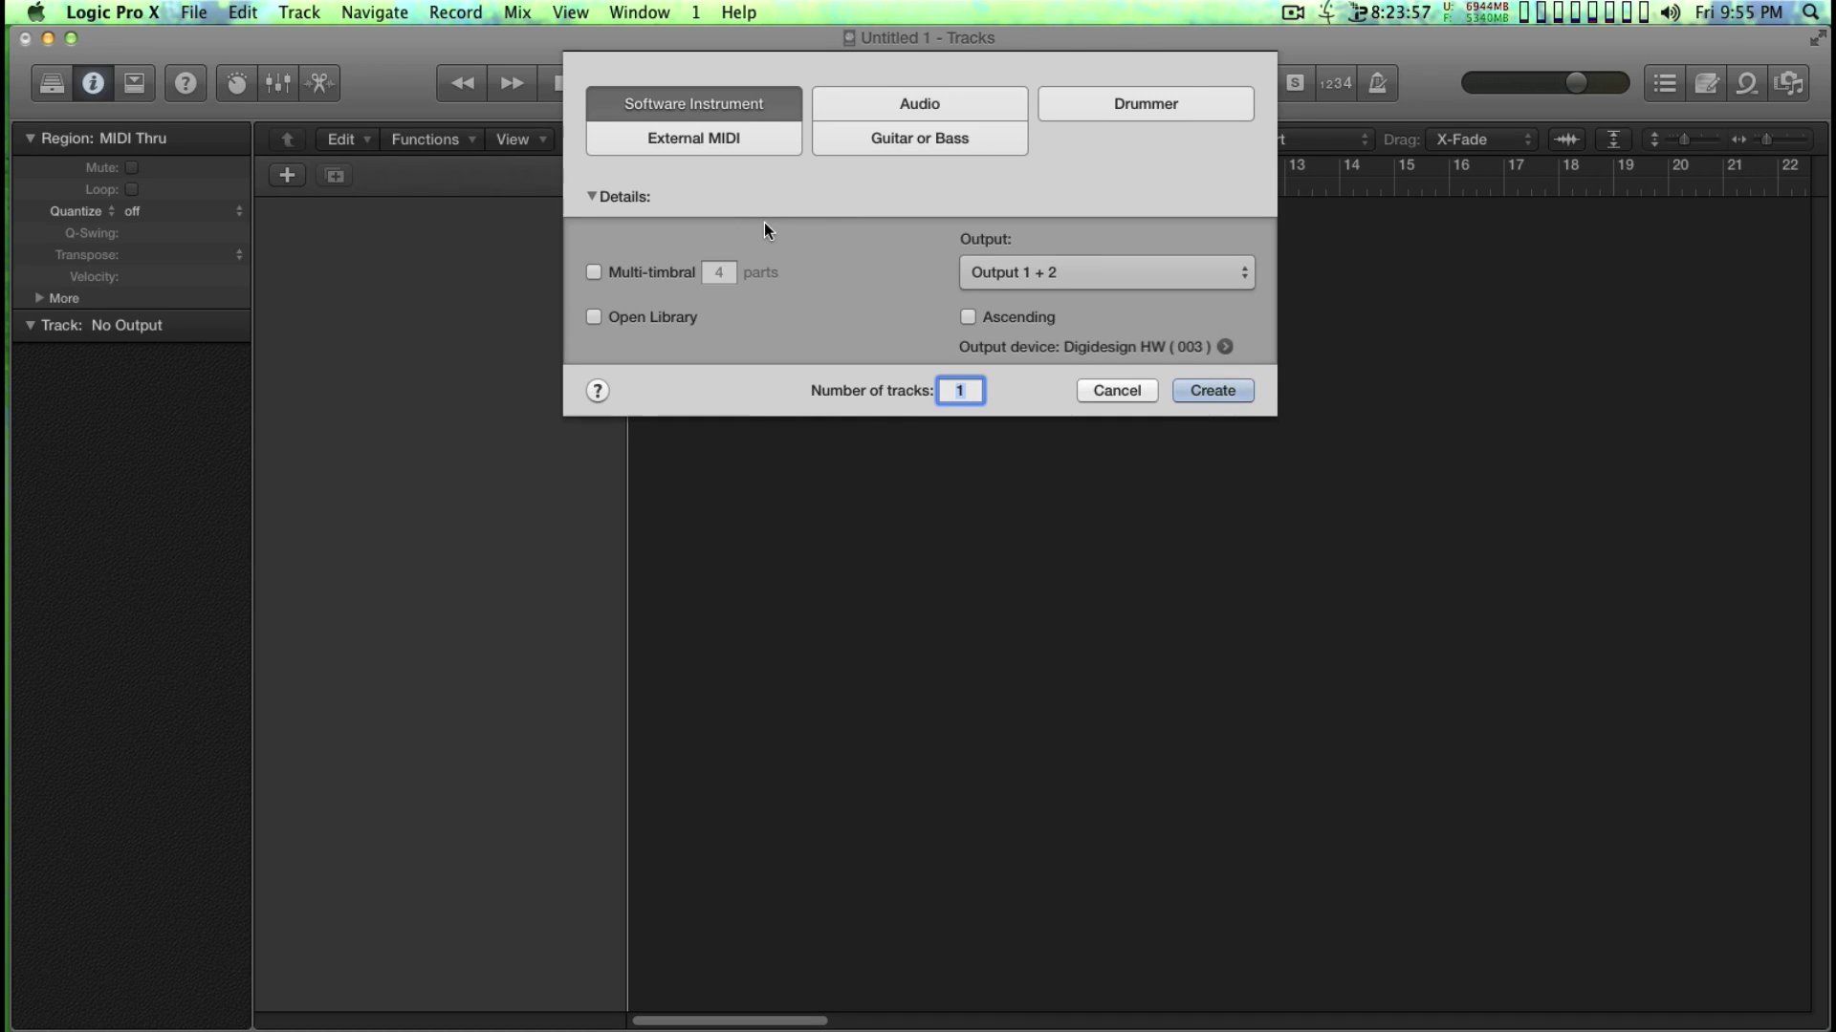
{"action": "left_click", "coordinate": [1214, 392]}
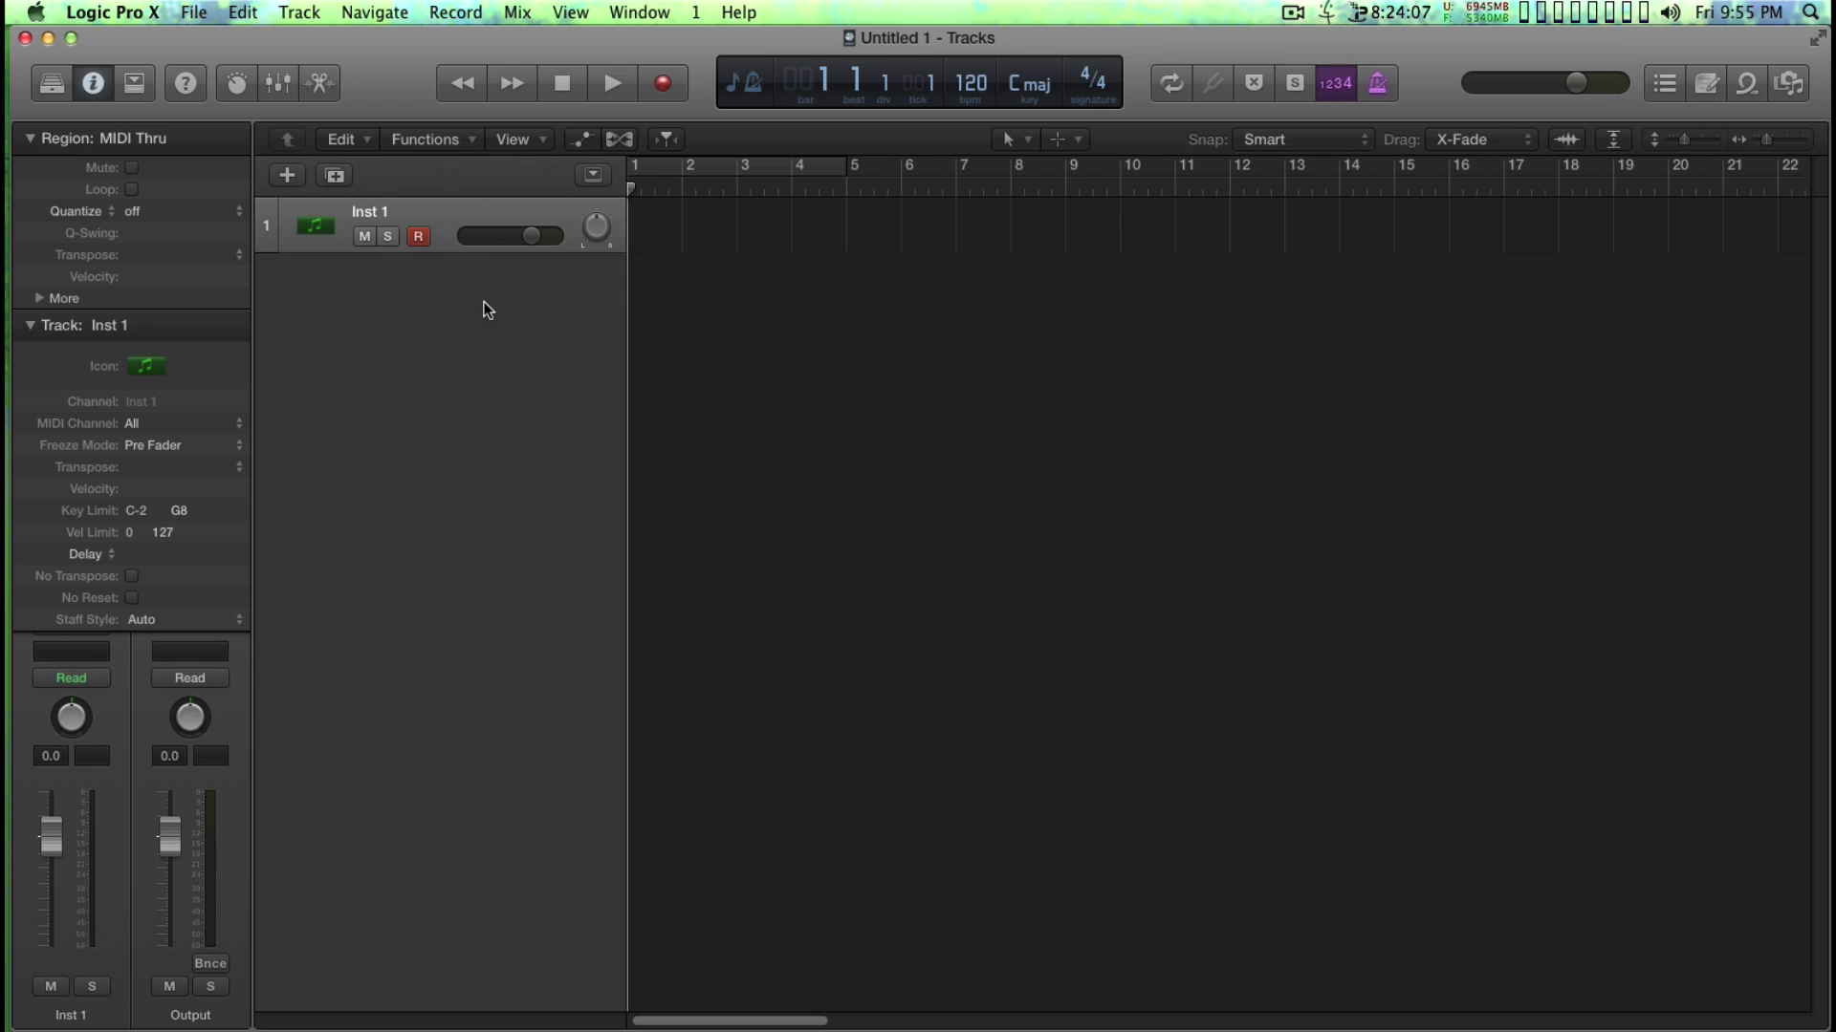
Add one External MIDI track without the External Instrument plug-in, outputting to Roland D-20 (D-20) on all channels
{"action": "left_click", "coordinate": [287, 176]}
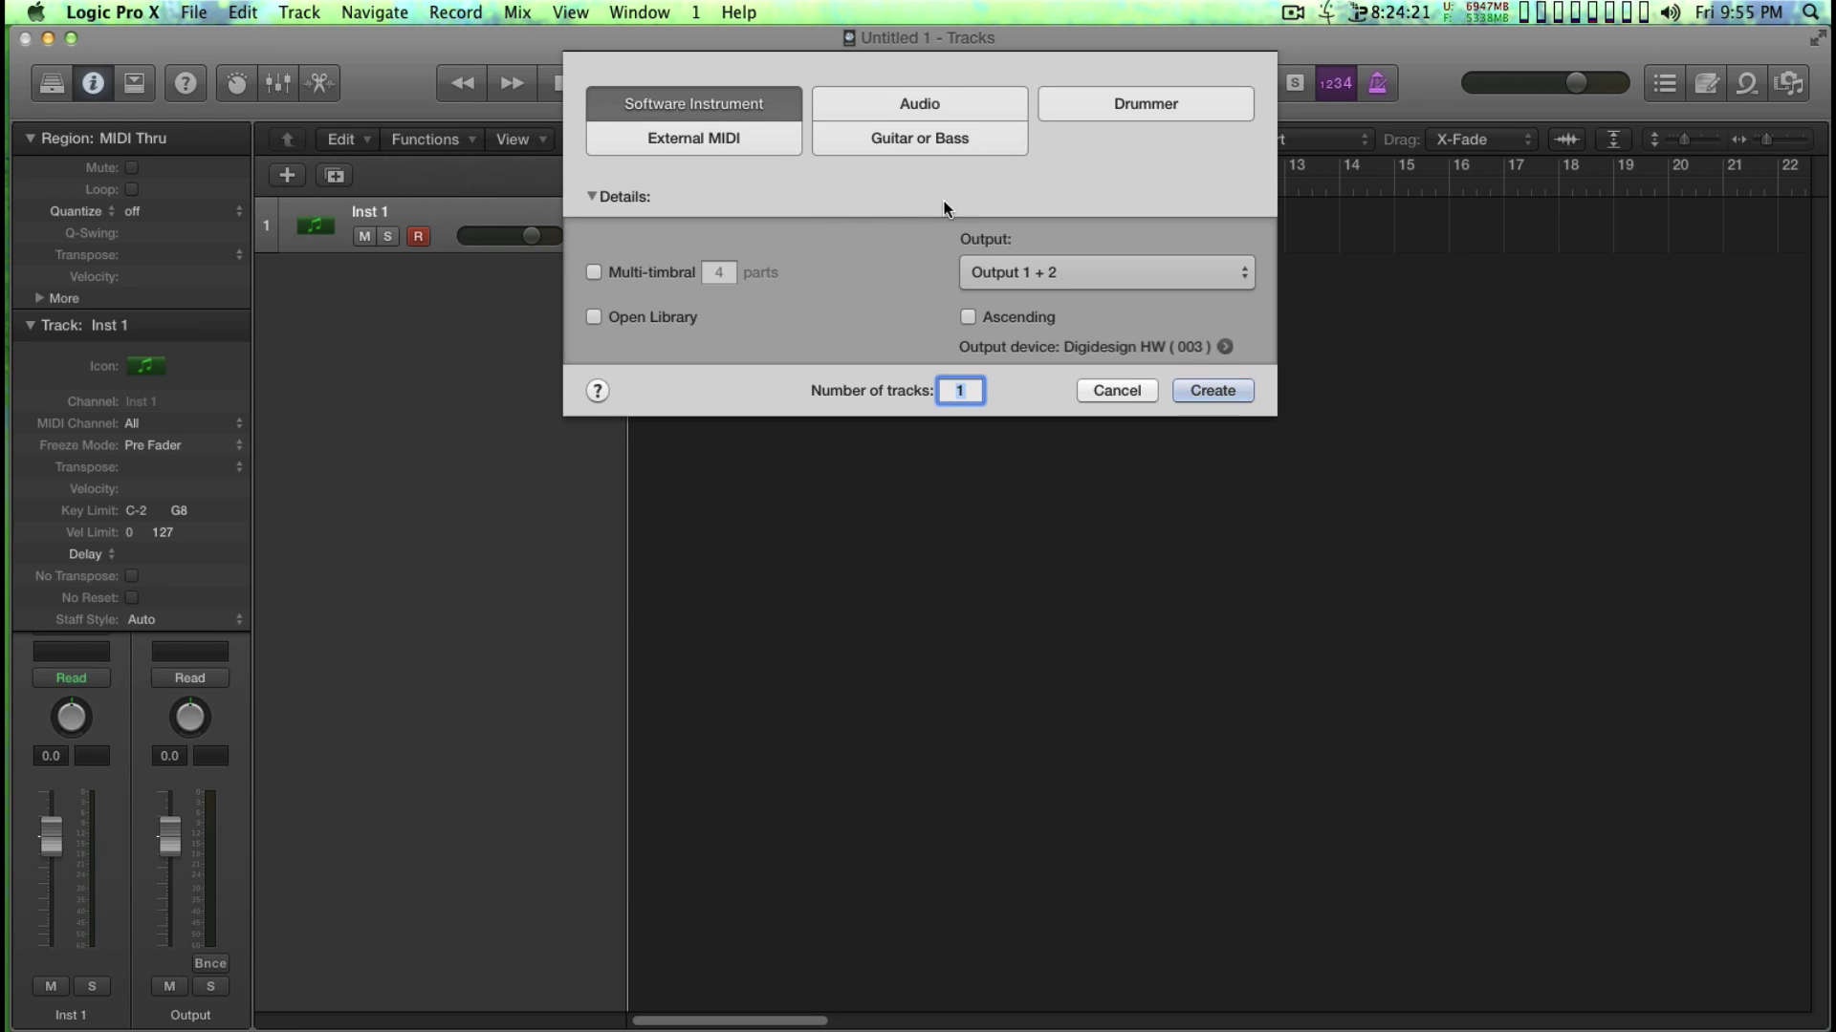
{"action": "left_click", "coordinate": [729, 141]}
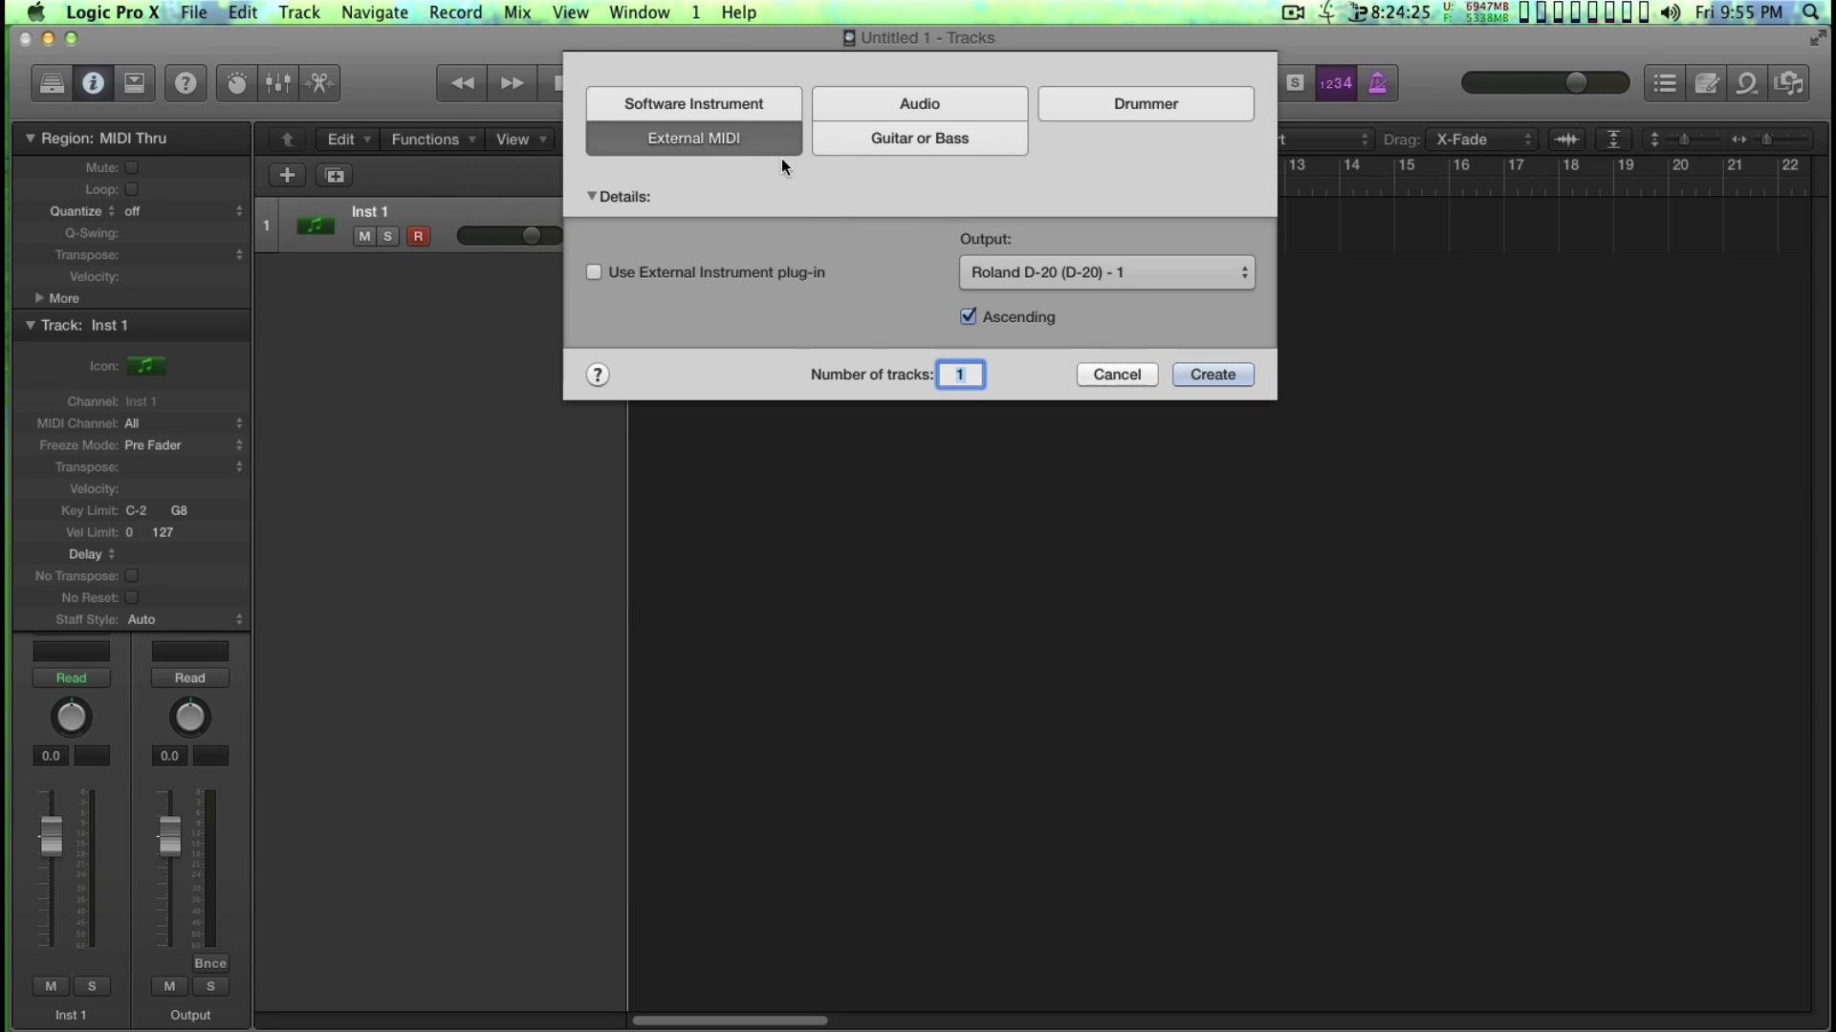
{"action": "left_click", "coordinate": [1022, 271]}
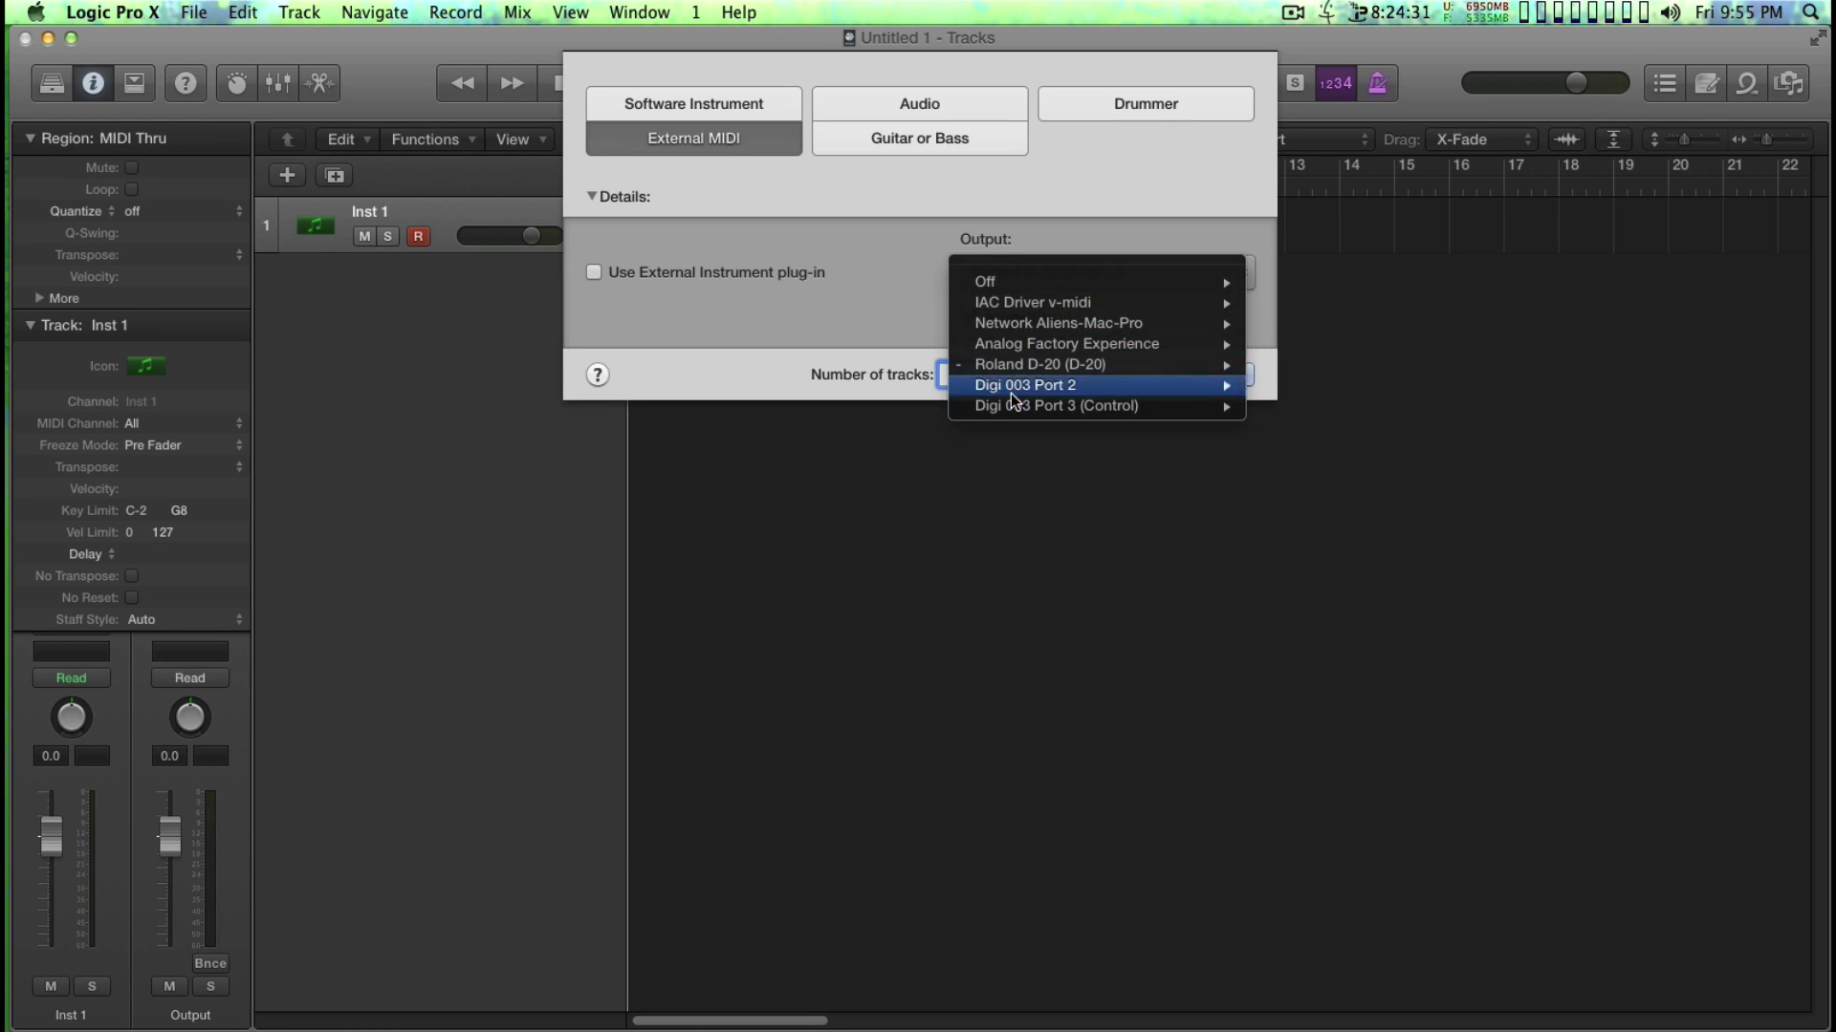
{"action": "mouse_move", "coordinate": [1000, 367]}
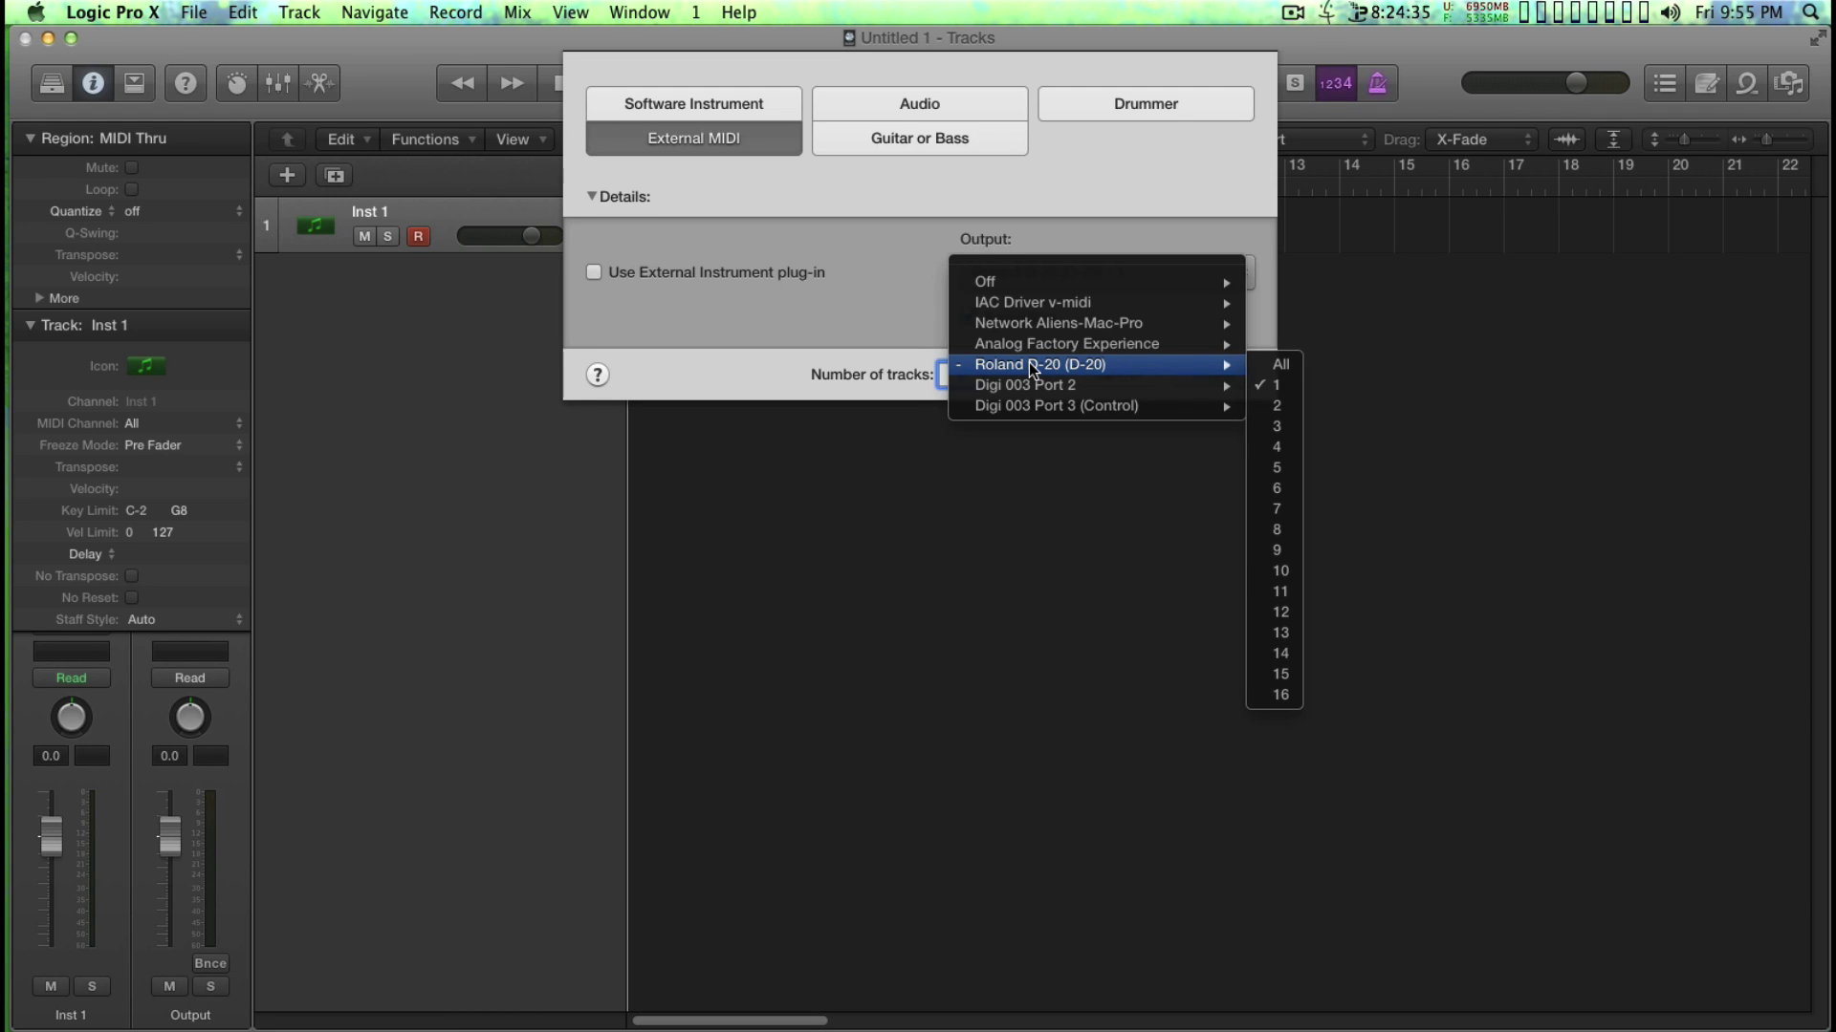
{"action": "left_click", "coordinate": [1280, 364]}
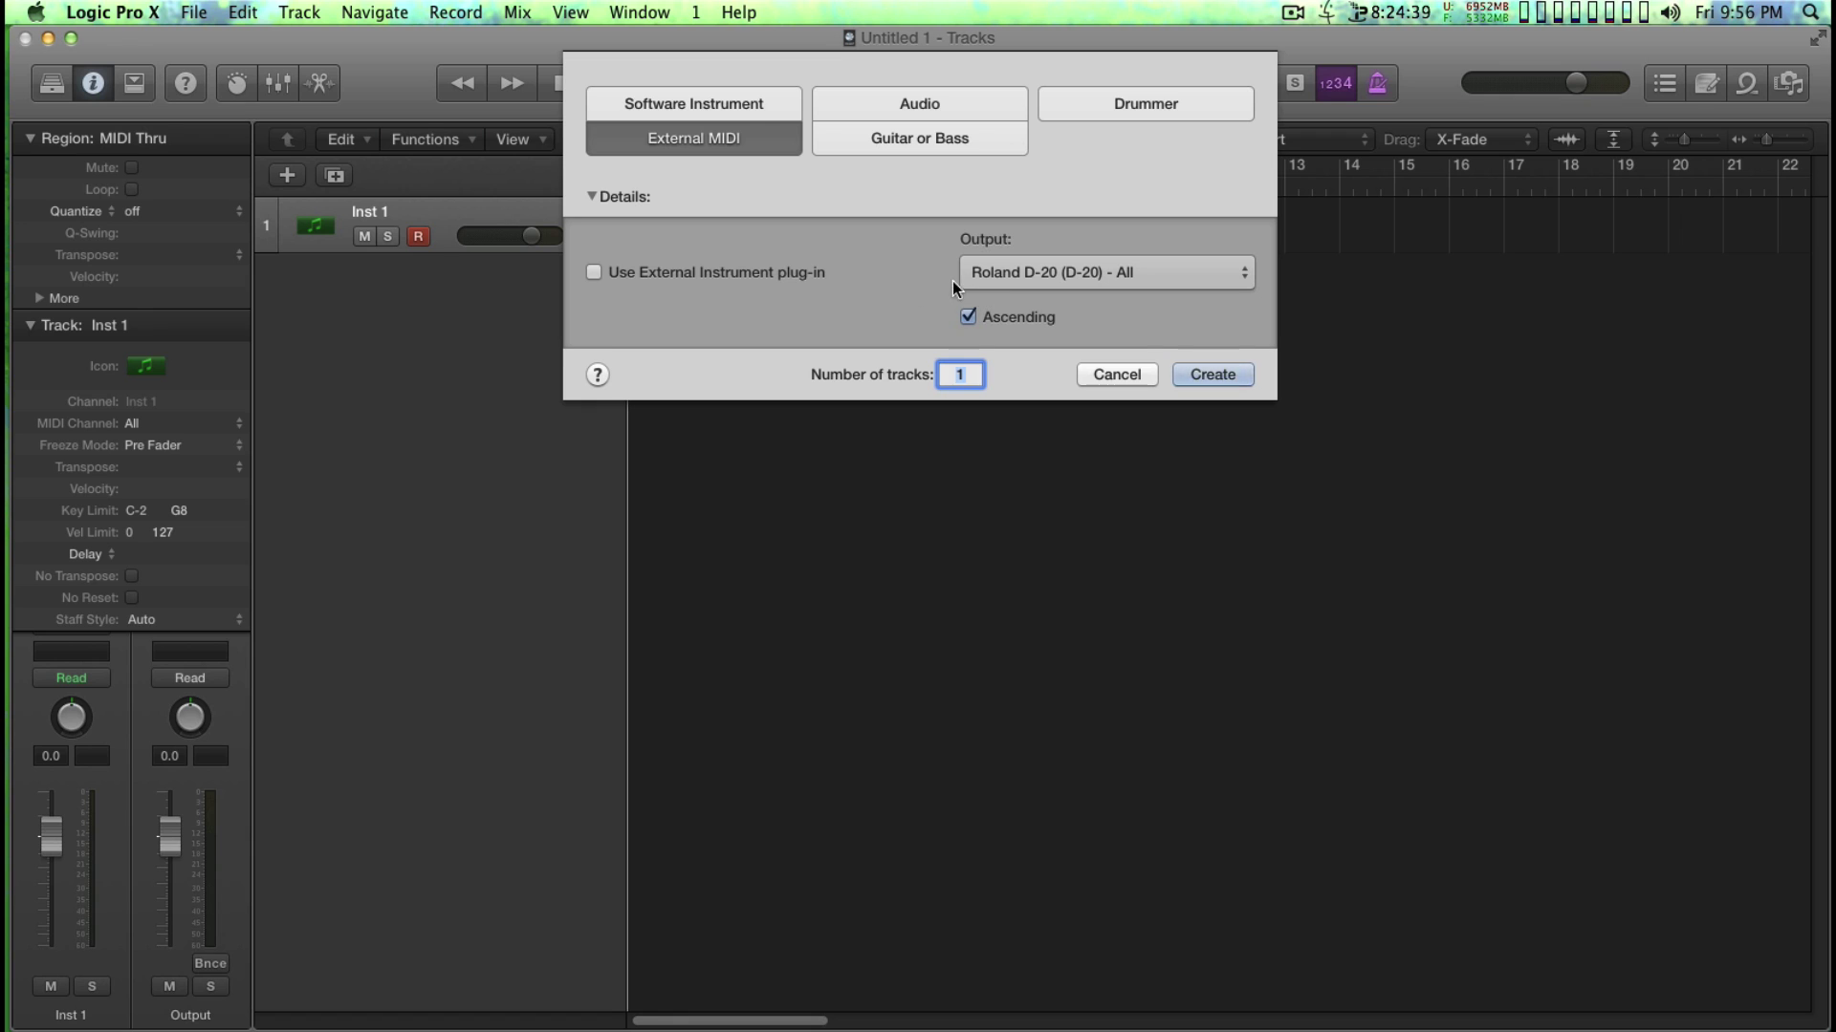
{"action": "left_click", "coordinate": [1216, 376]}
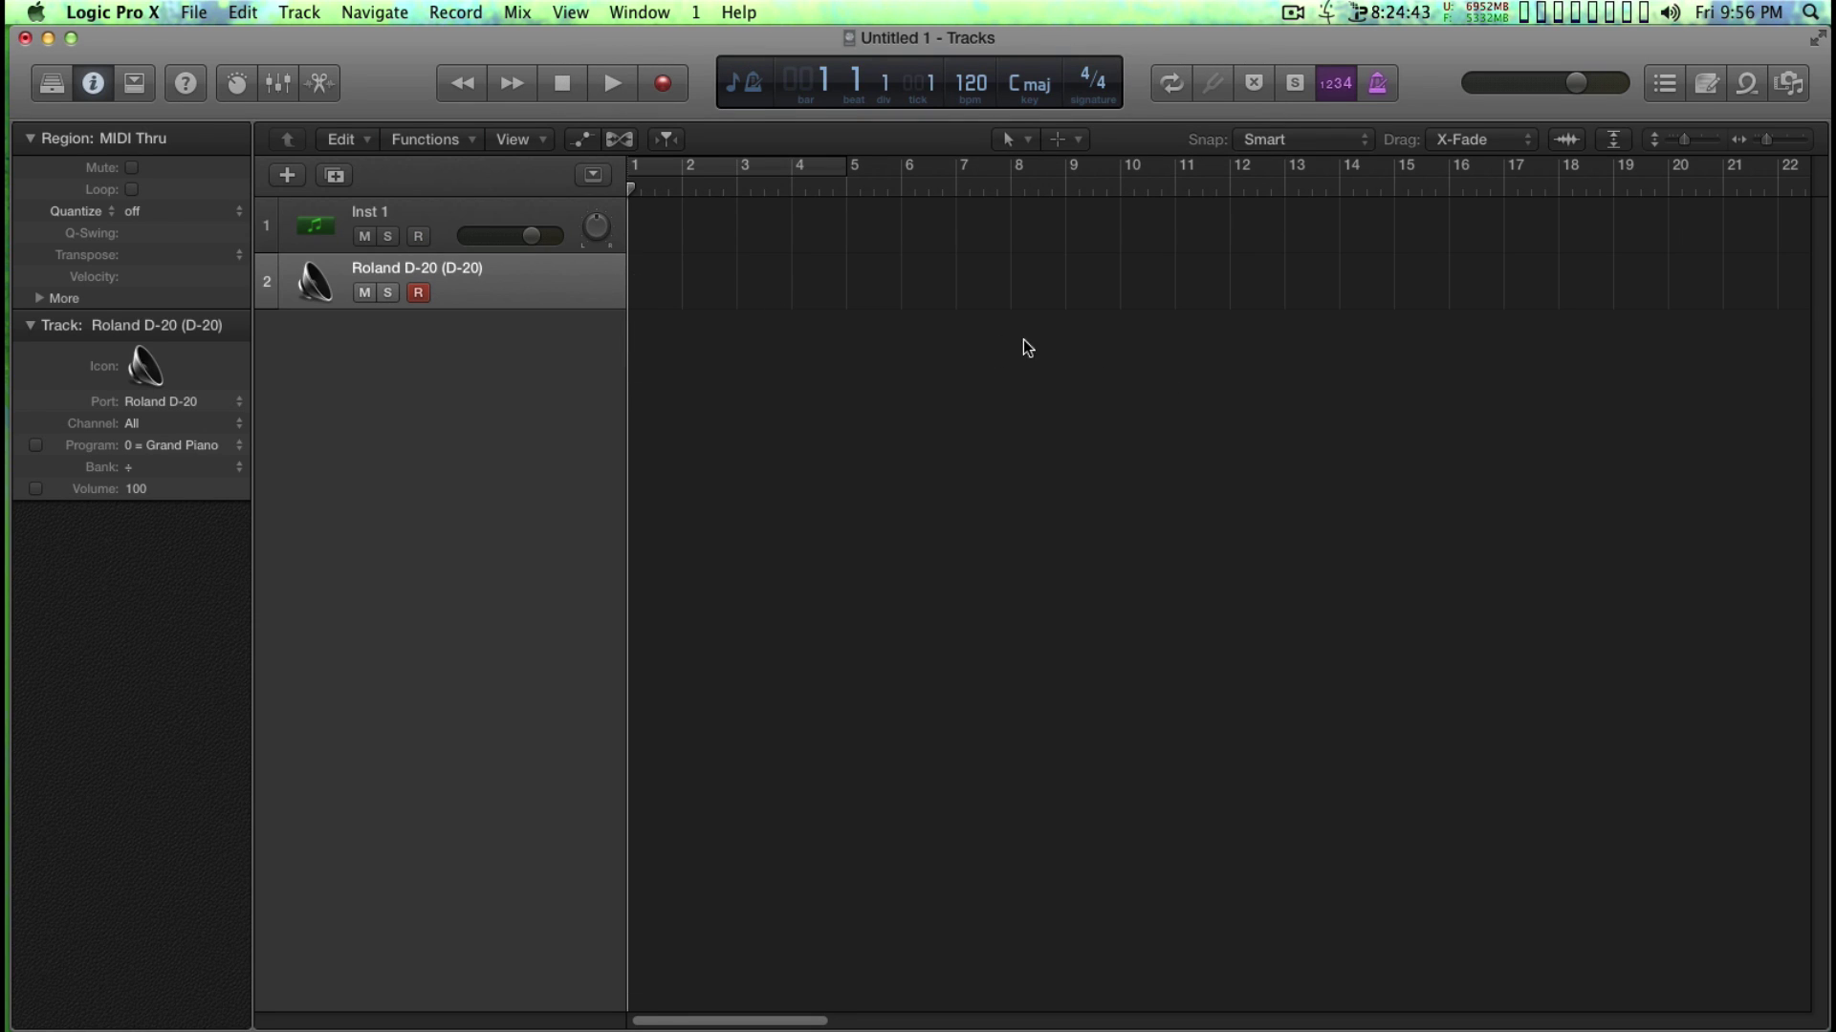
Collapse the new MIDI track's details and assign it to Roland D-20 (D-20) Channel 1 from the Library
{"action": "left_click", "coordinate": [30, 325]}
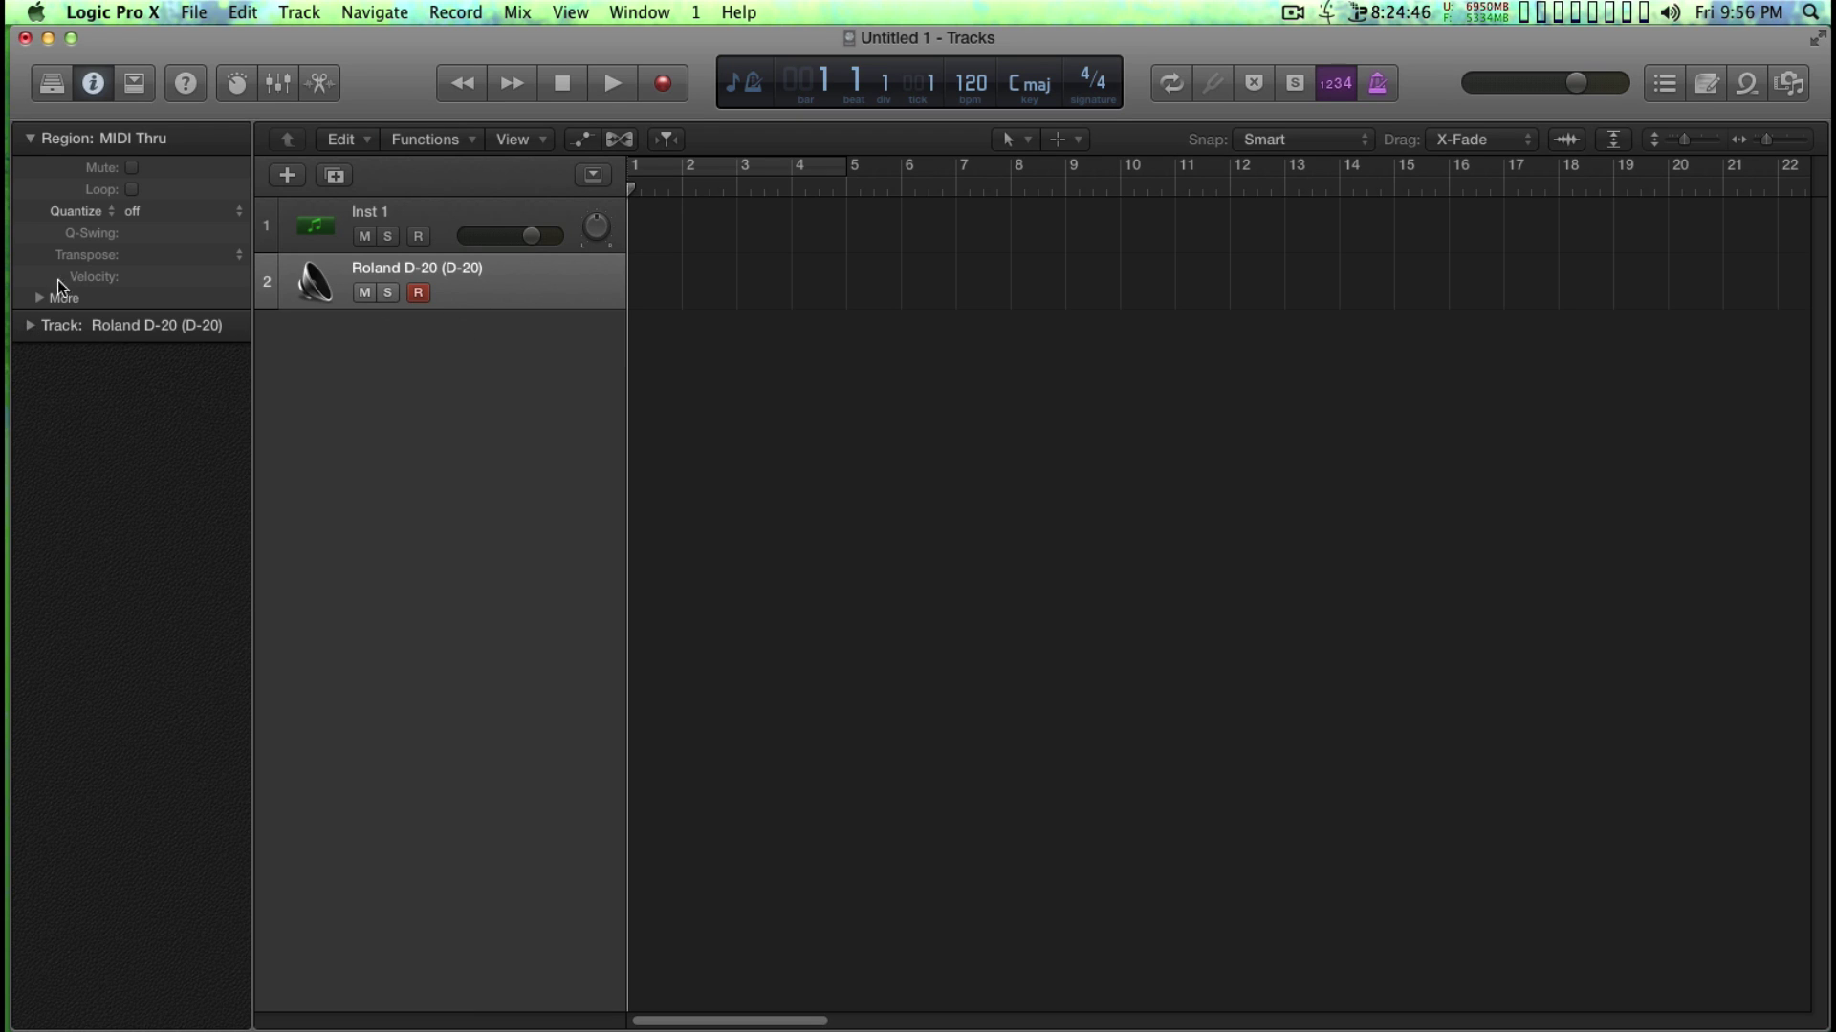
{"action": "left_click", "coordinate": [51, 86]}
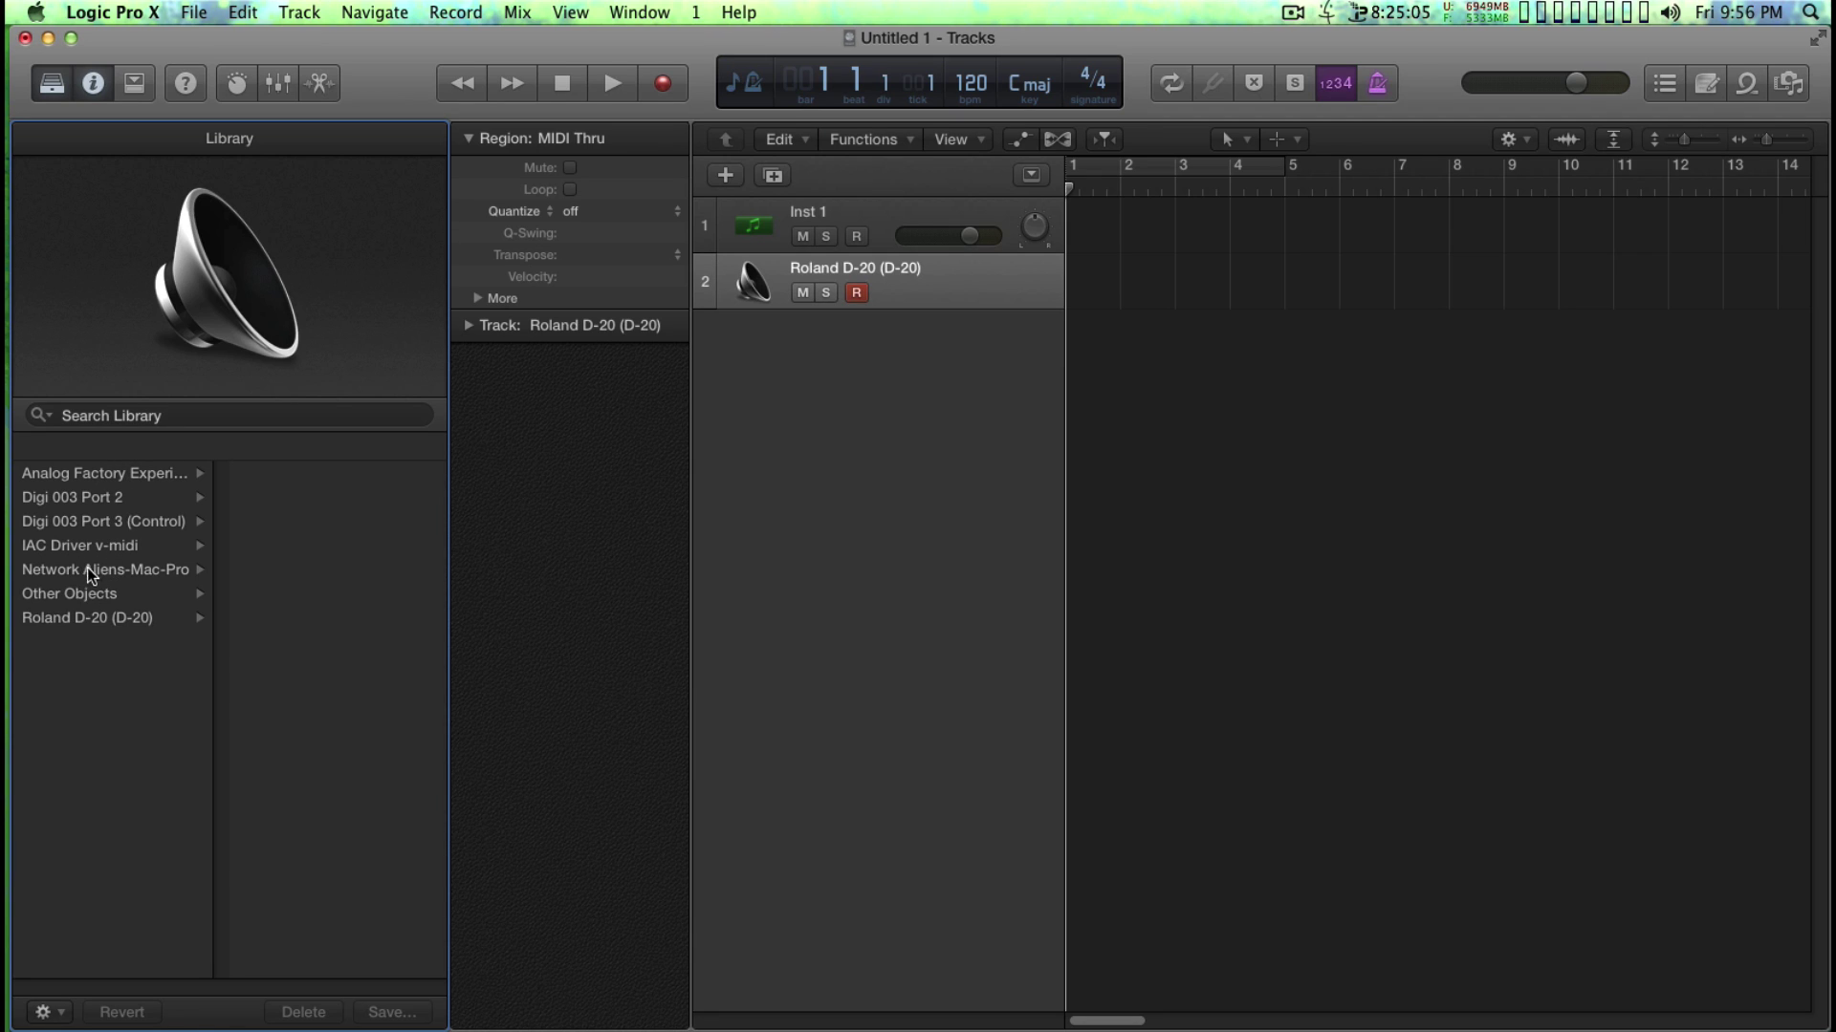
{"action": "left_click", "coordinate": [84, 617]}
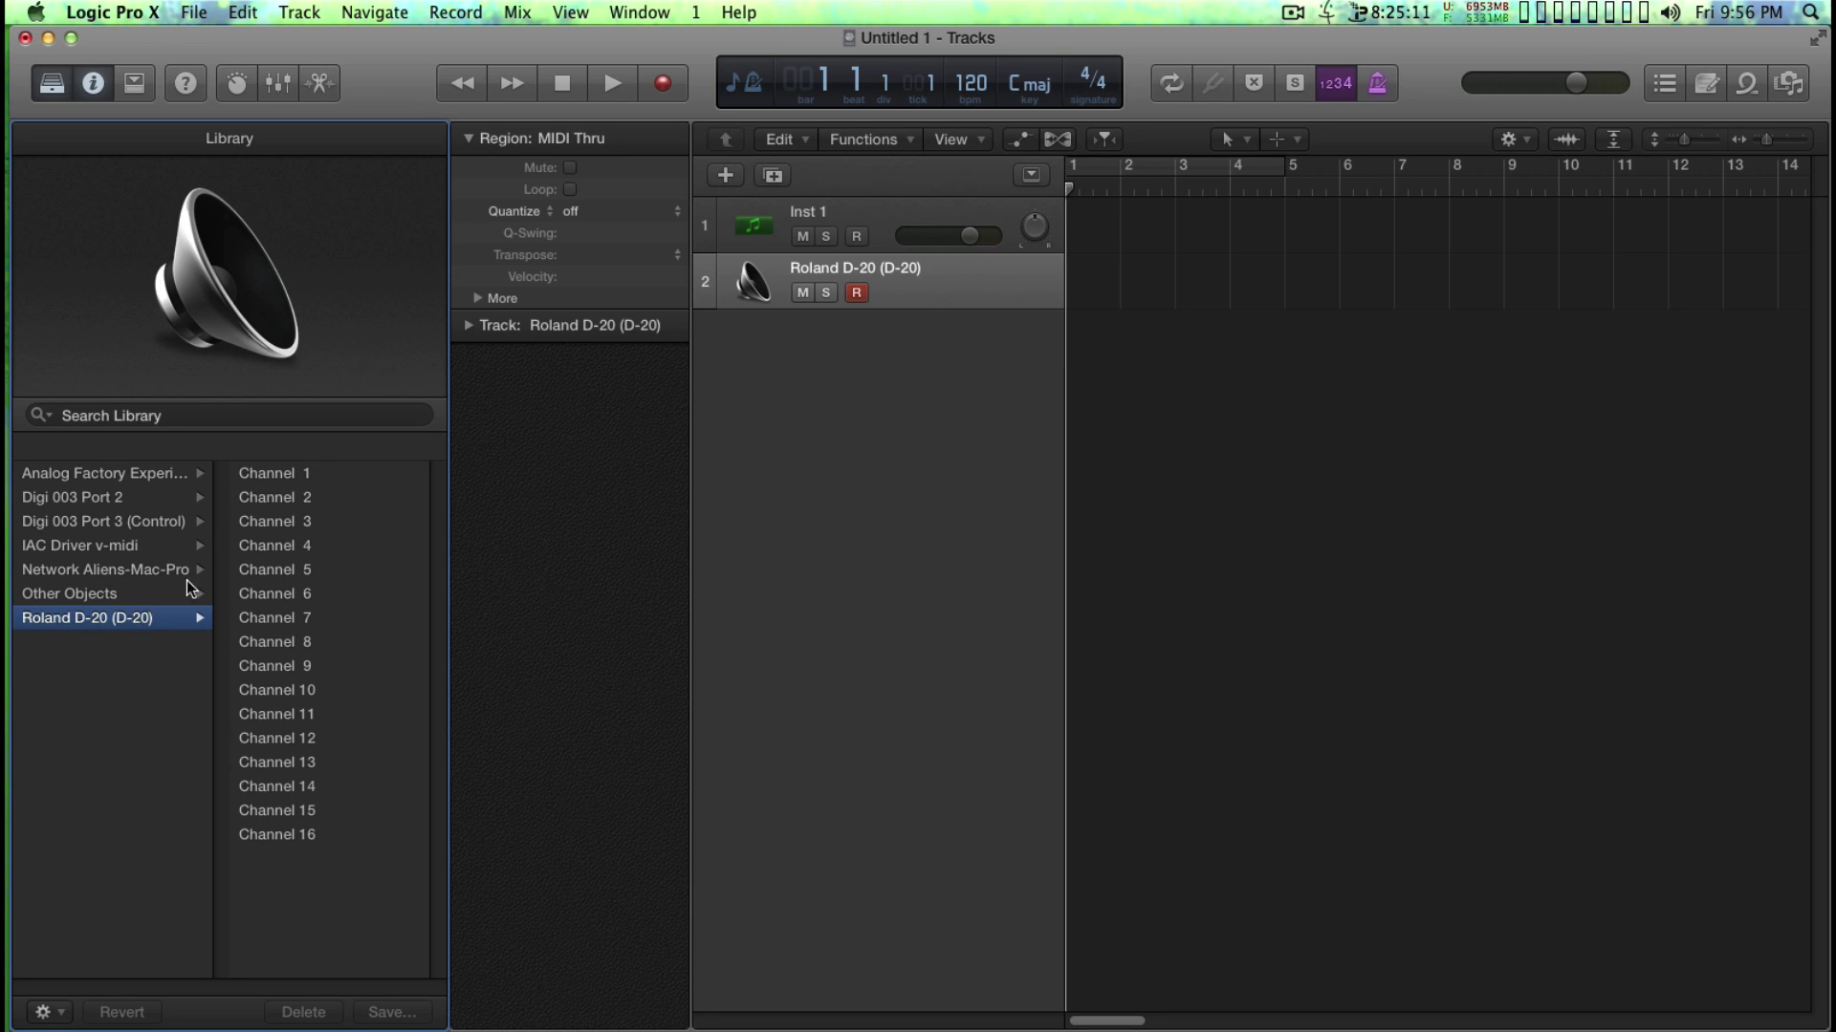
{"action": "left_click", "coordinate": [273, 471]}
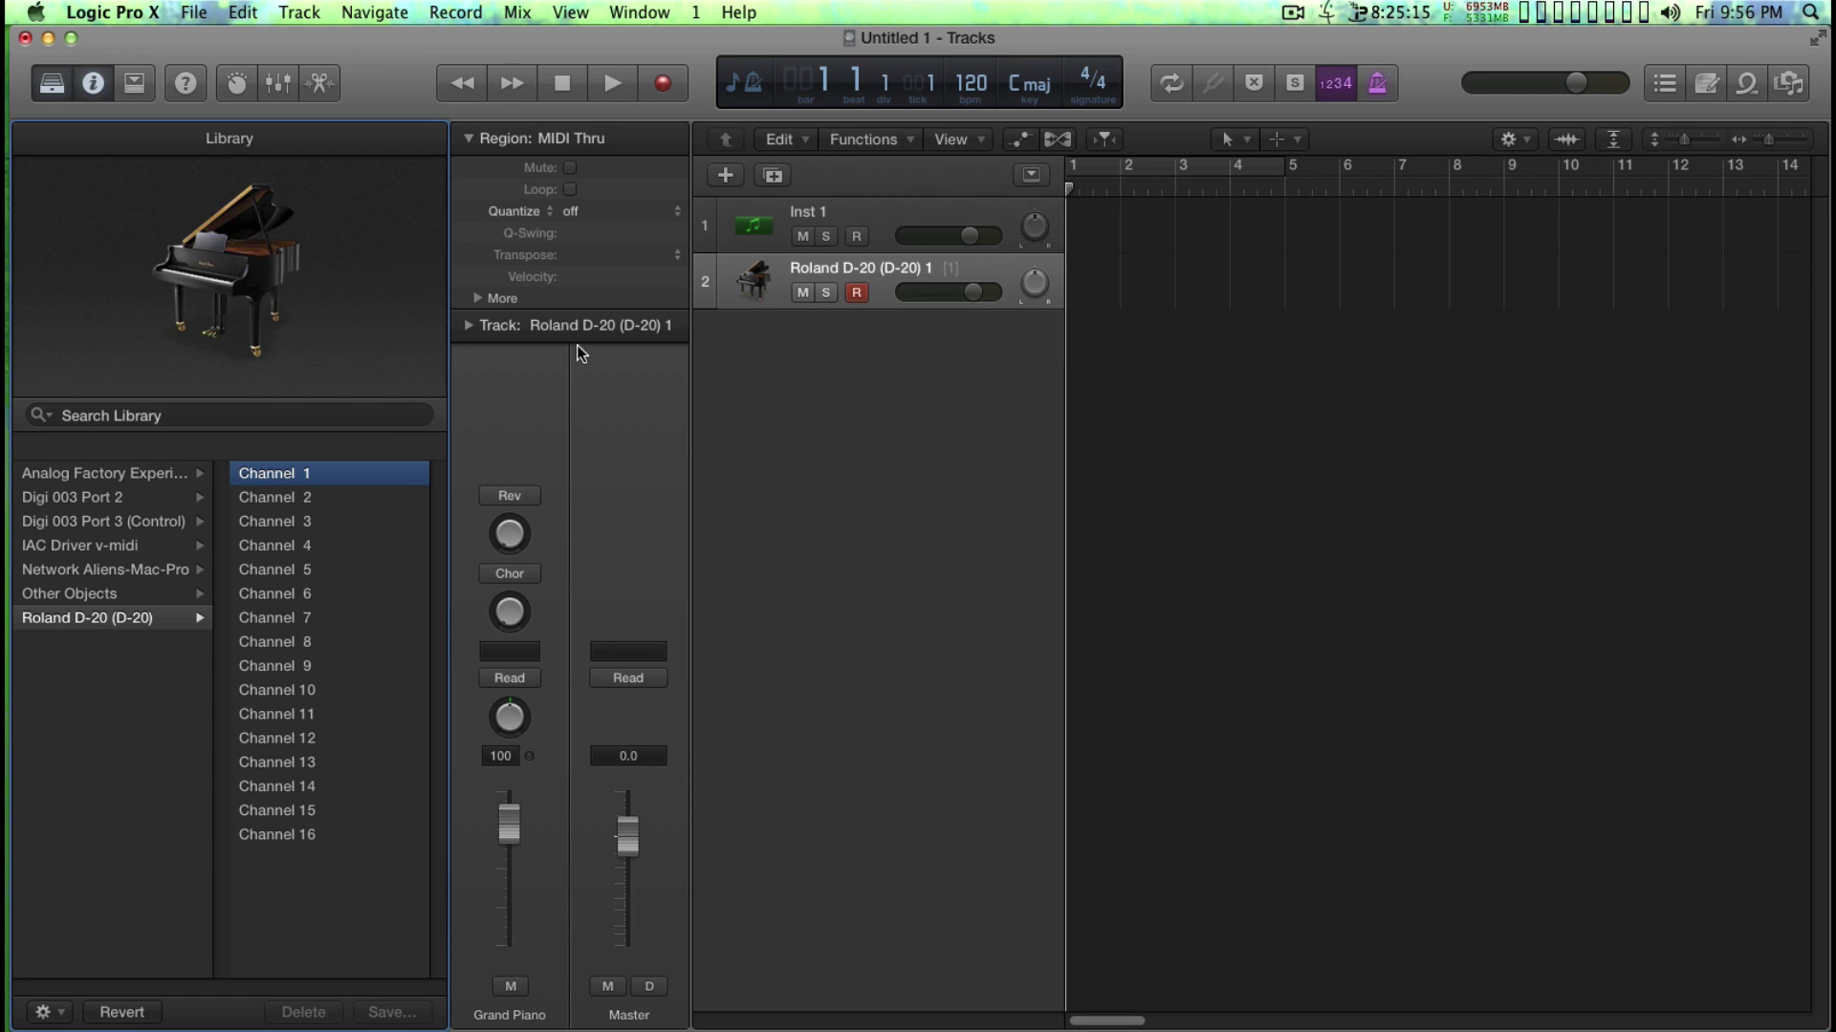
Expand the Roland track's details and examine its available programs, keeping 0 = Grand Piano selected
{"action": "left_click", "coordinate": [463, 330]}
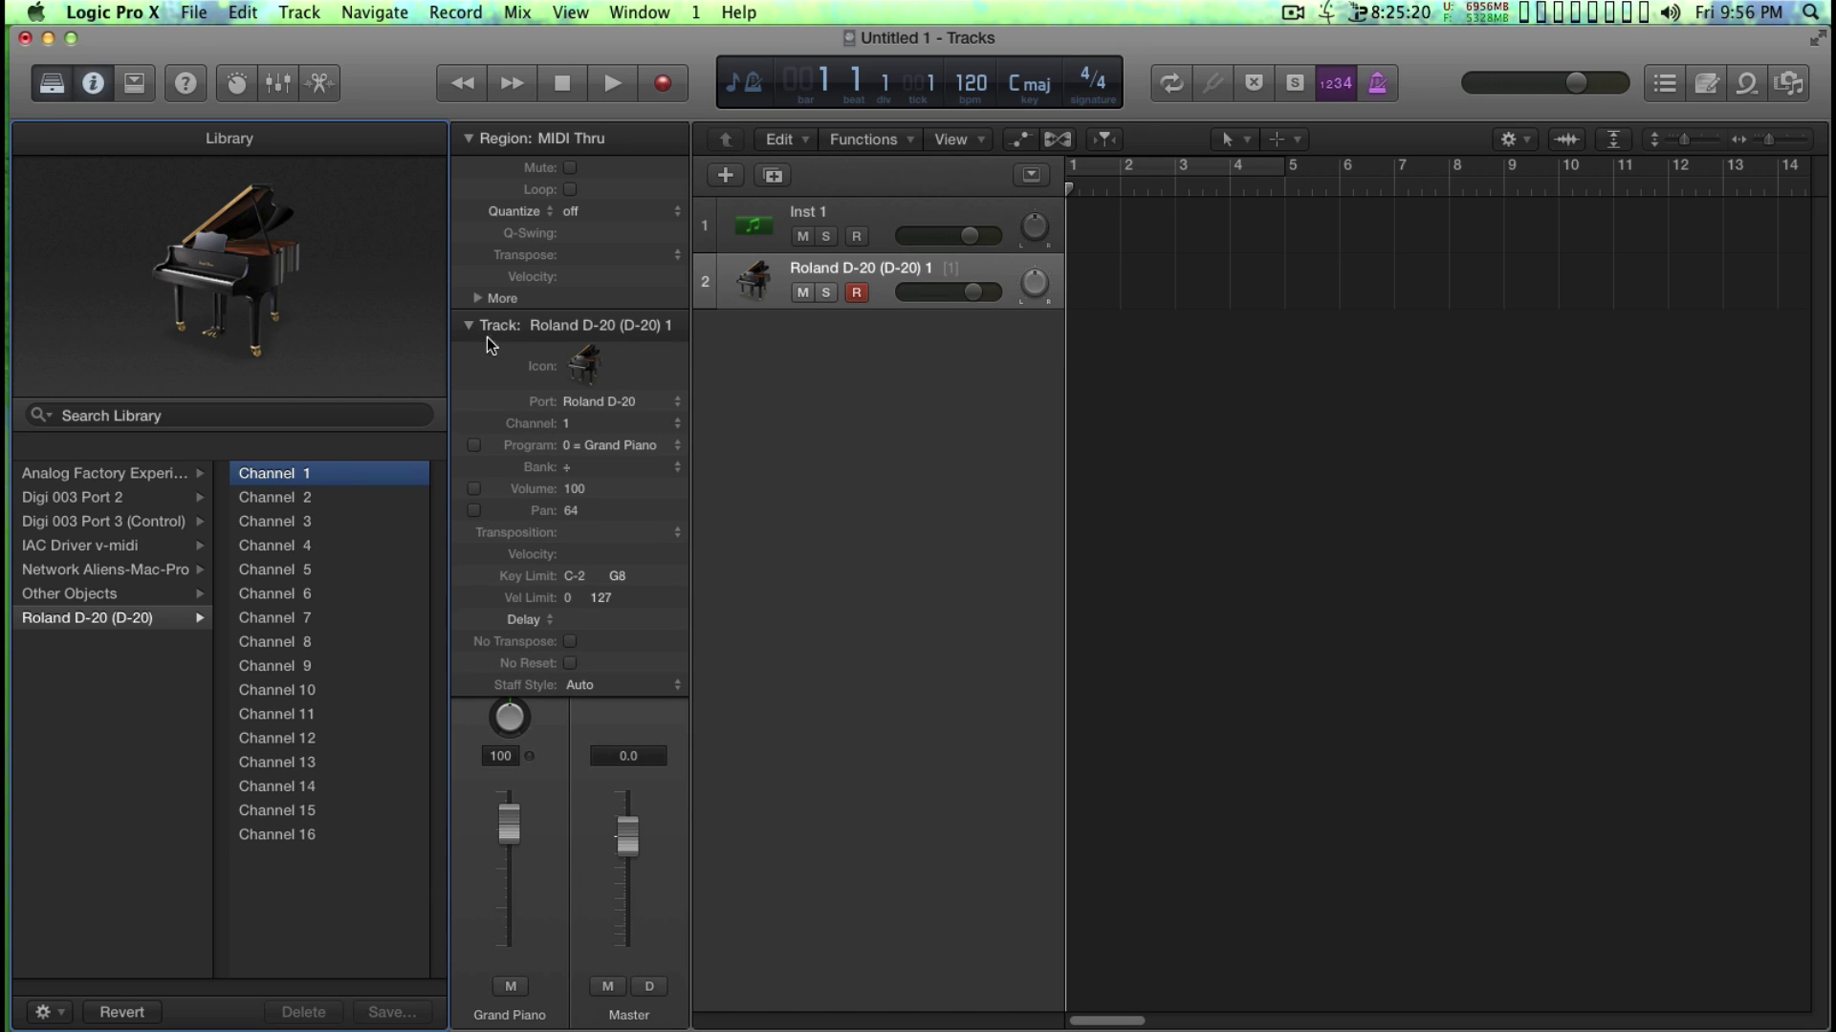
{"action": "left_click", "coordinate": [593, 449]}
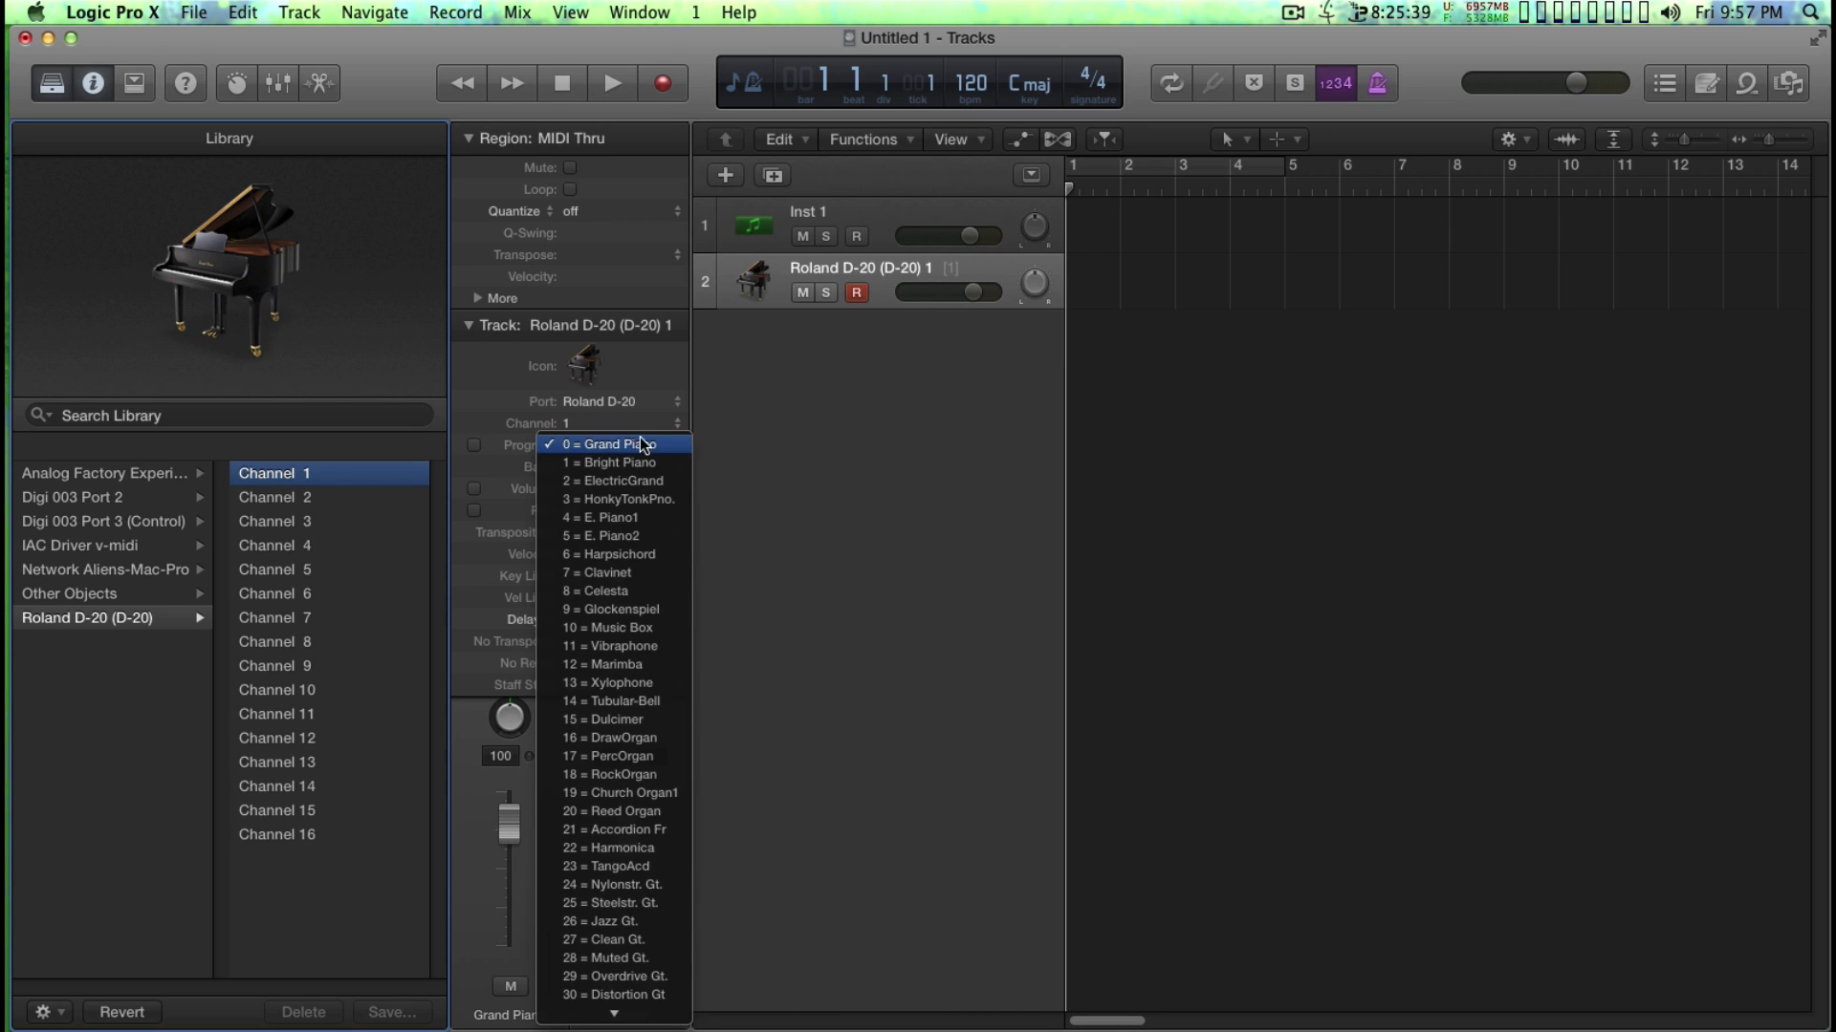
{"action": "left_click", "coordinate": [612, 444]}
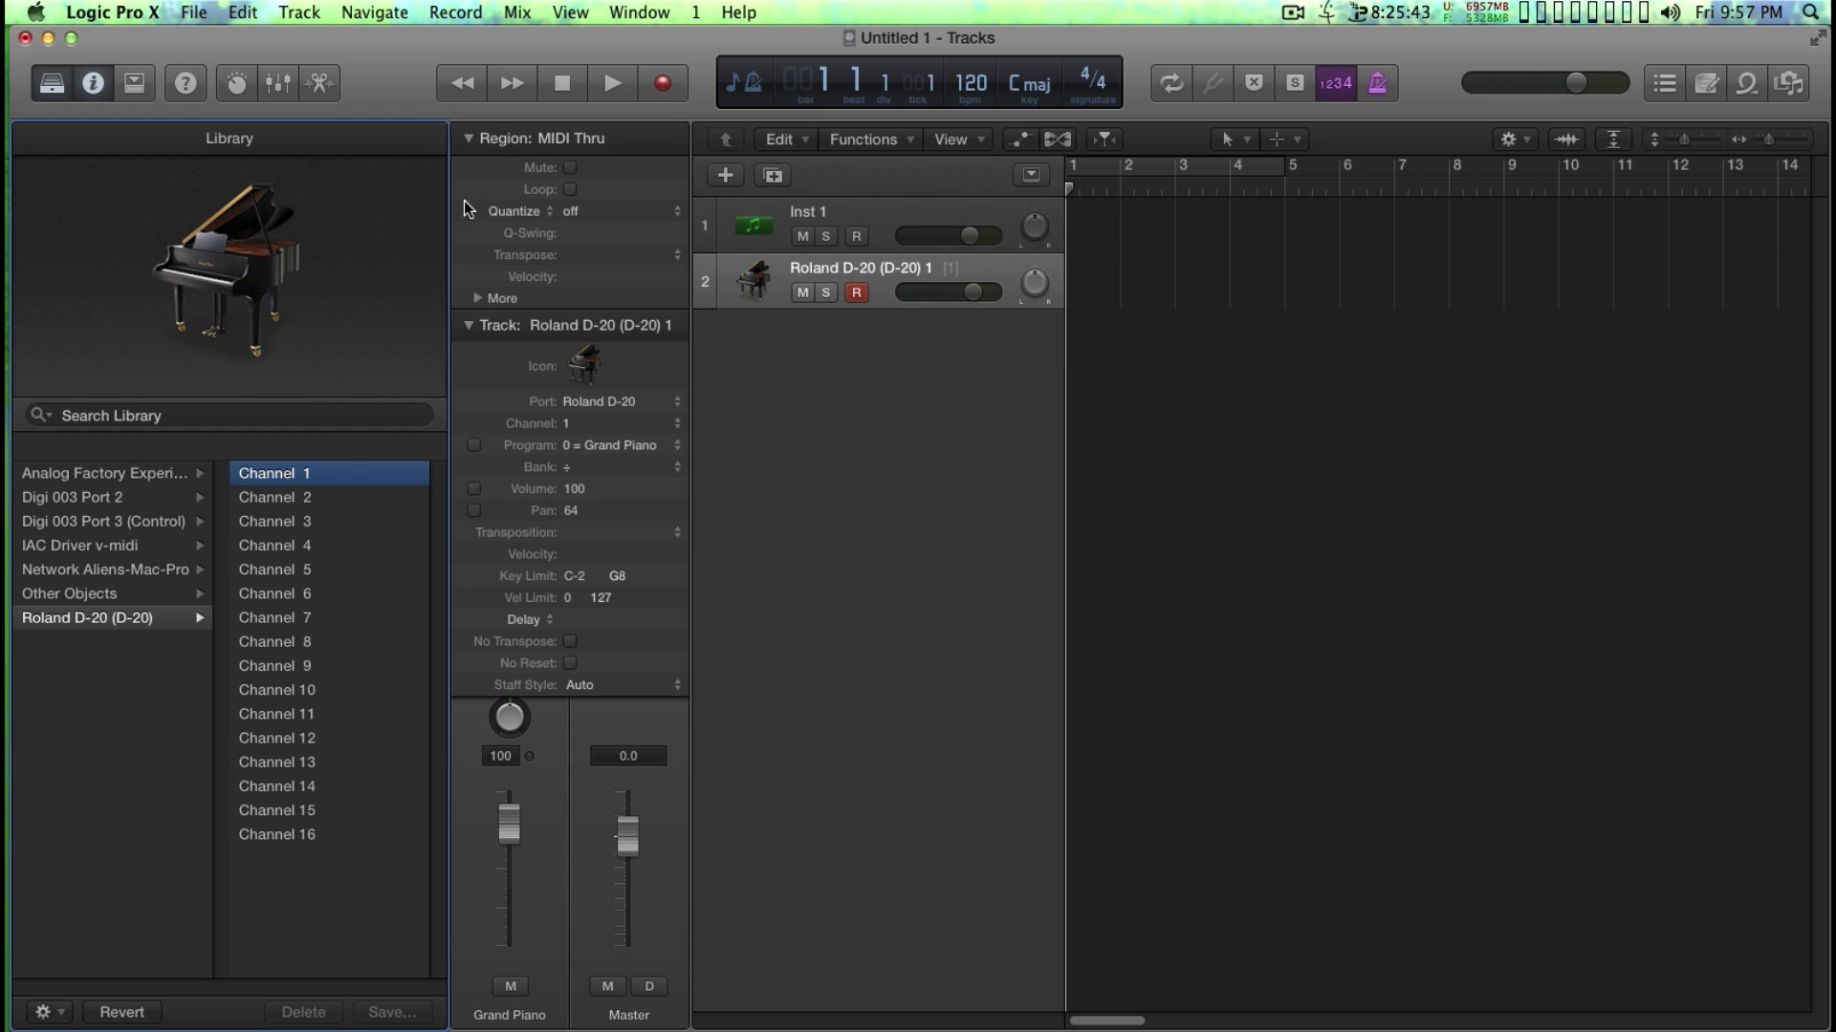
Hide the Library and show the mixer below the tracks, enlarged to reveal more of the channel strips
{"action": "left_click", "coordinate": [67, 88]}
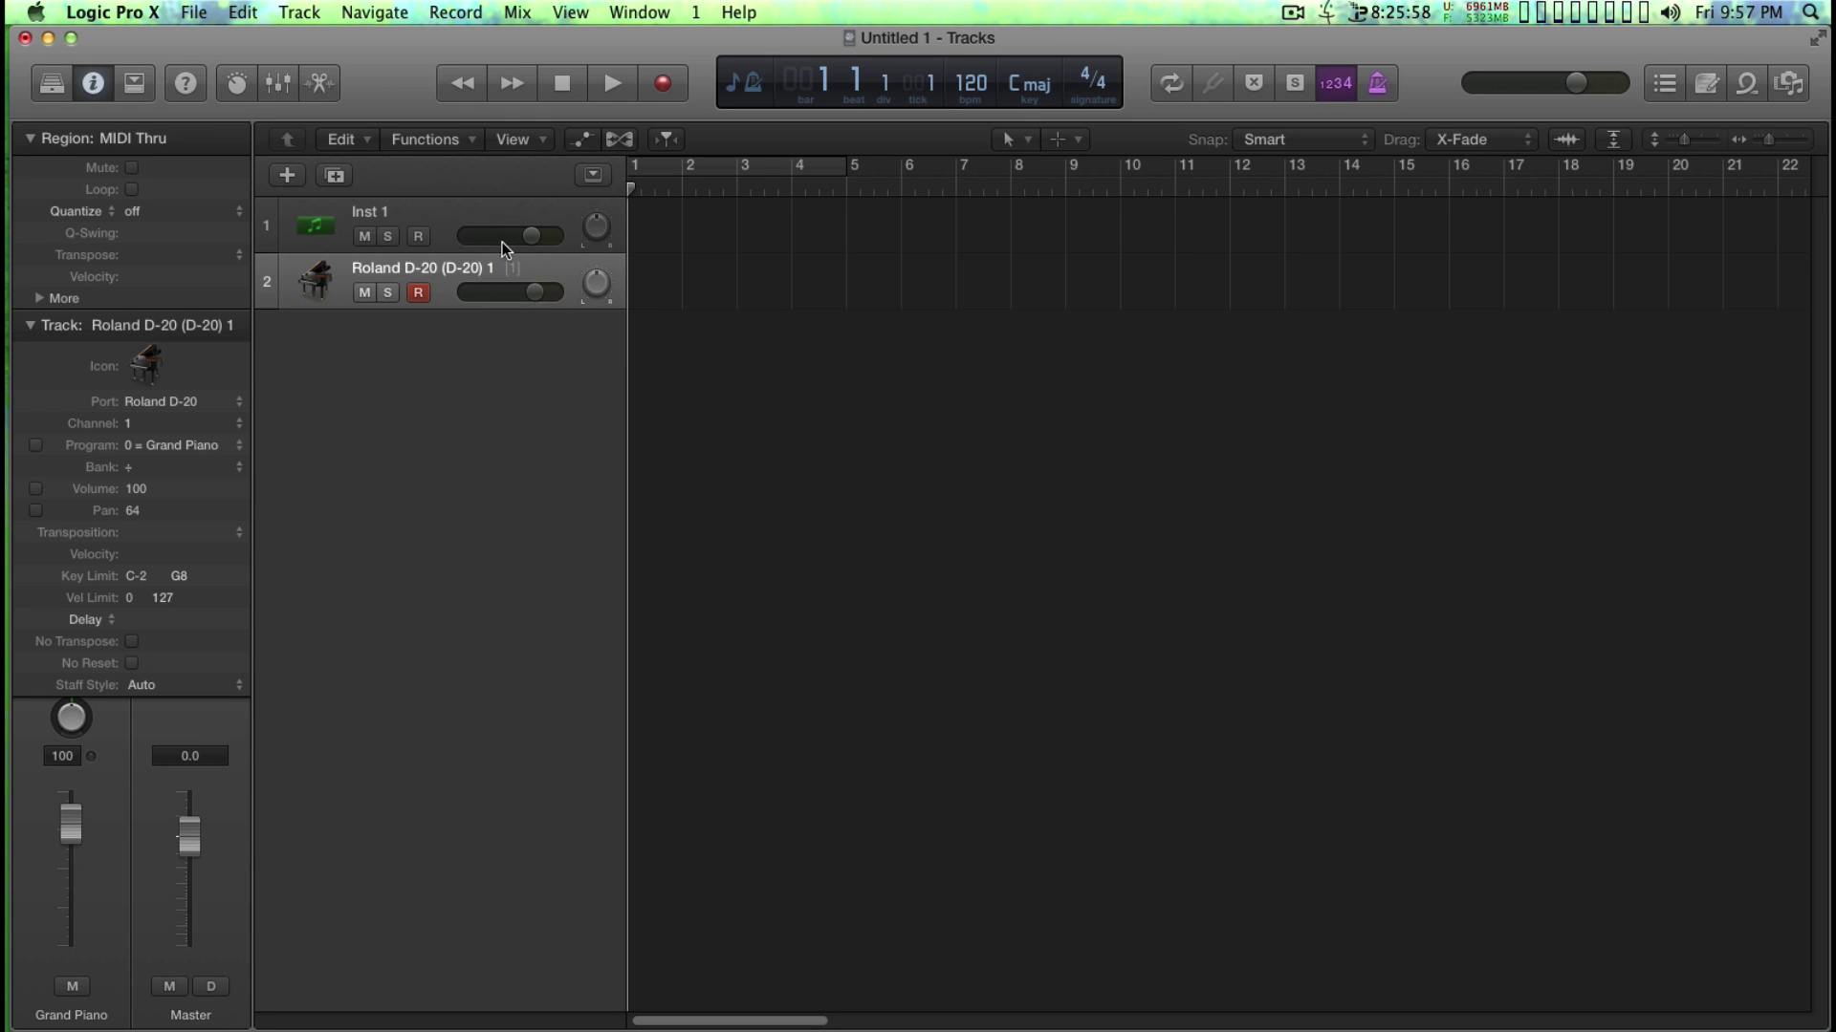
{"action": "key", "text": "x"}
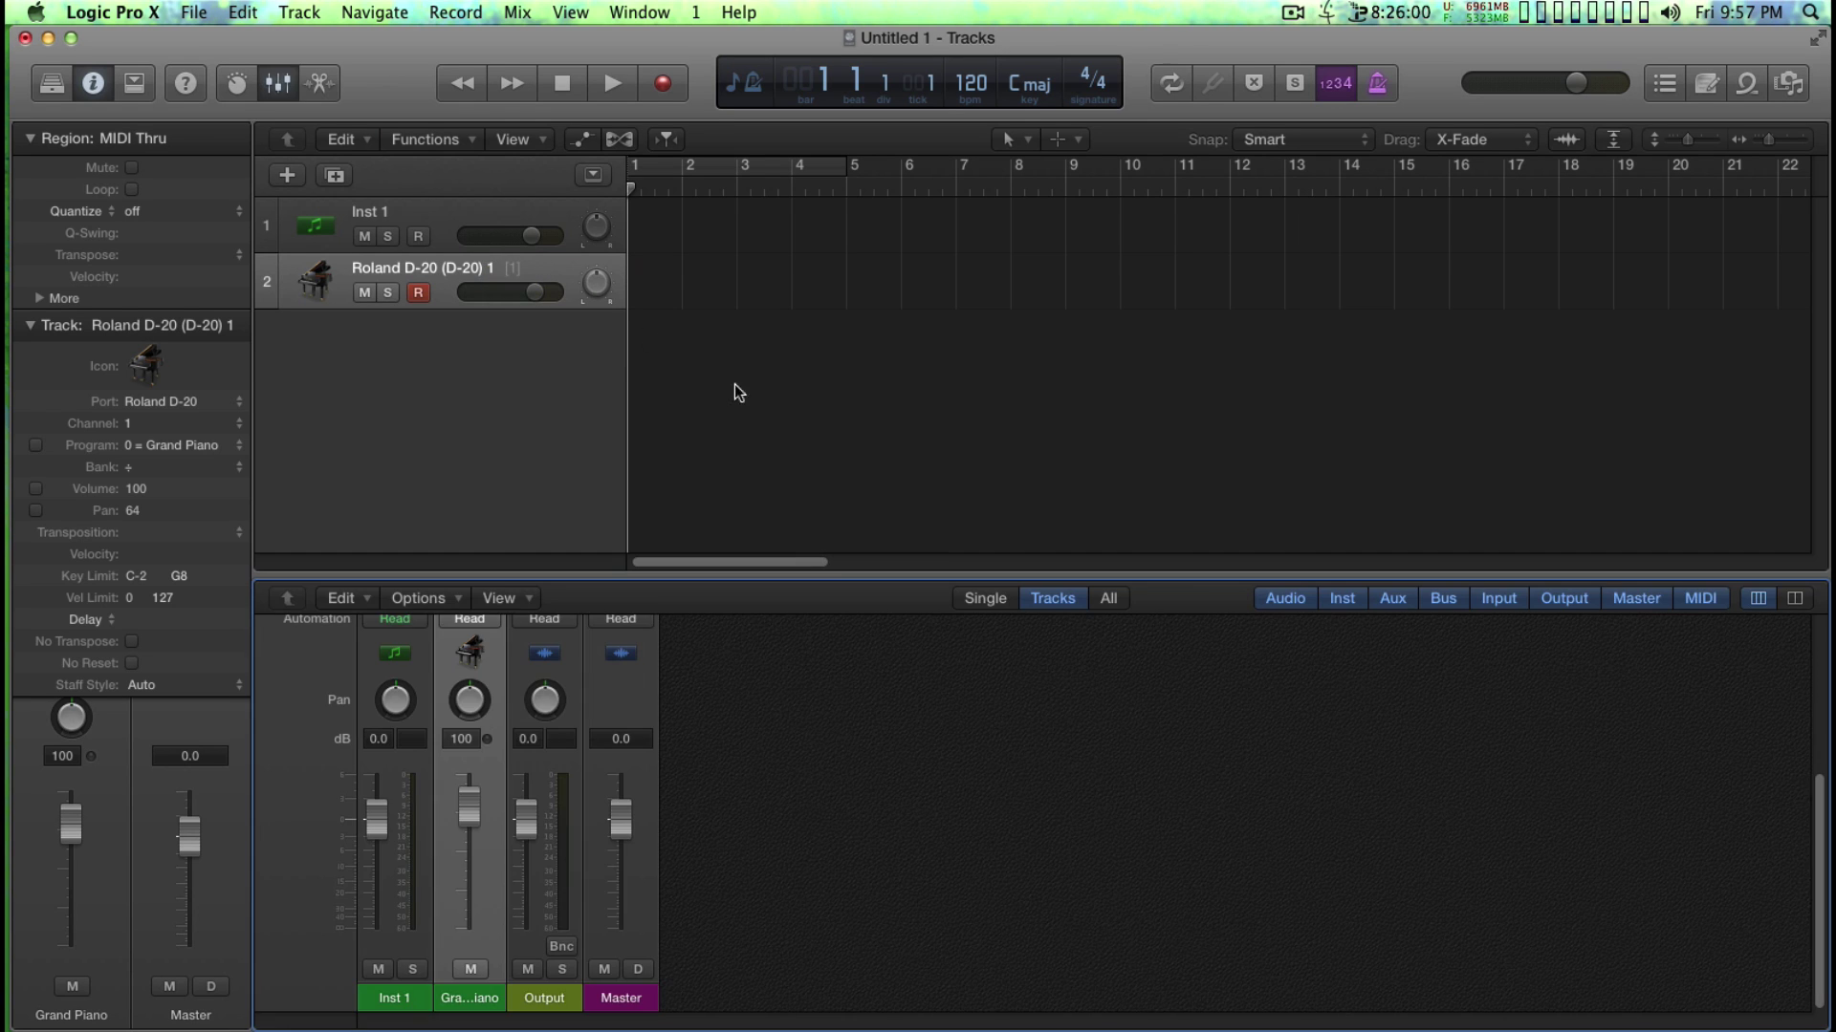
{"action": "left_click_drag", "start_coordinate": [660, 576], "coordinate": [667, 418]}
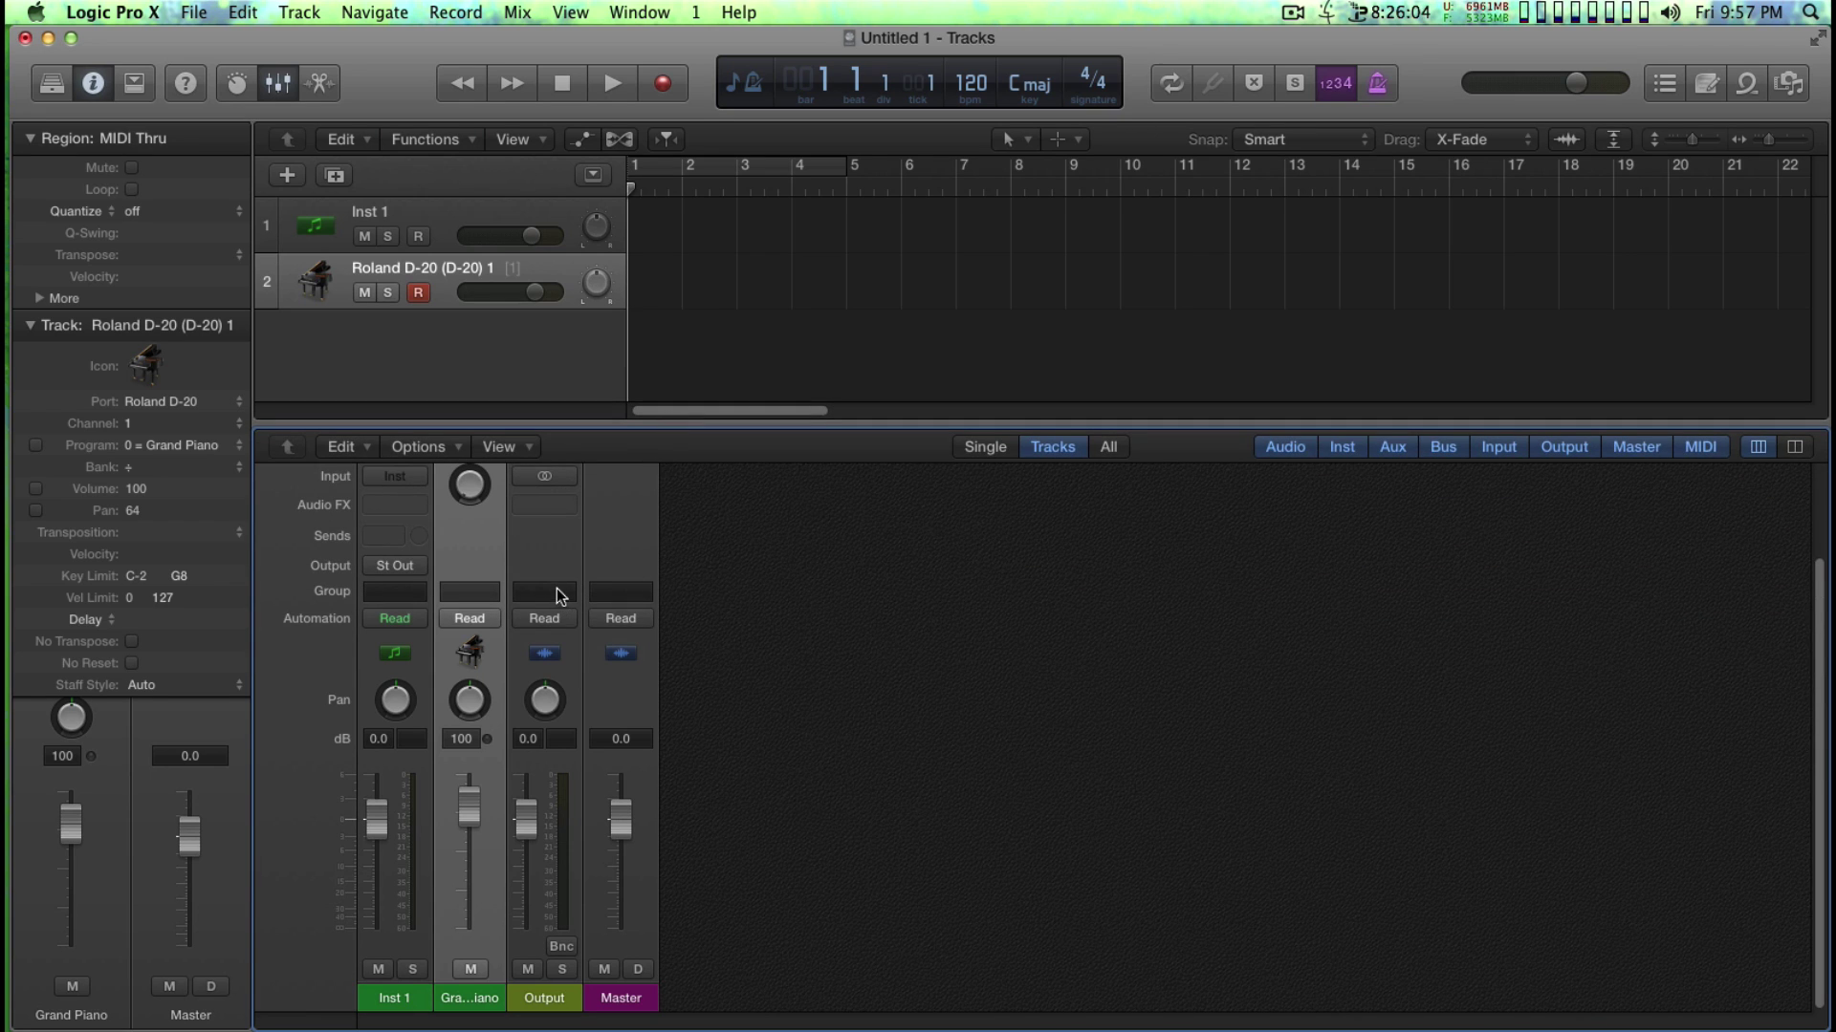
Create a new auxiliary channel strip in the mixer and raise its fader to about -4.7 dB
{"action": "left_click", "coordinate": [342, 447]}
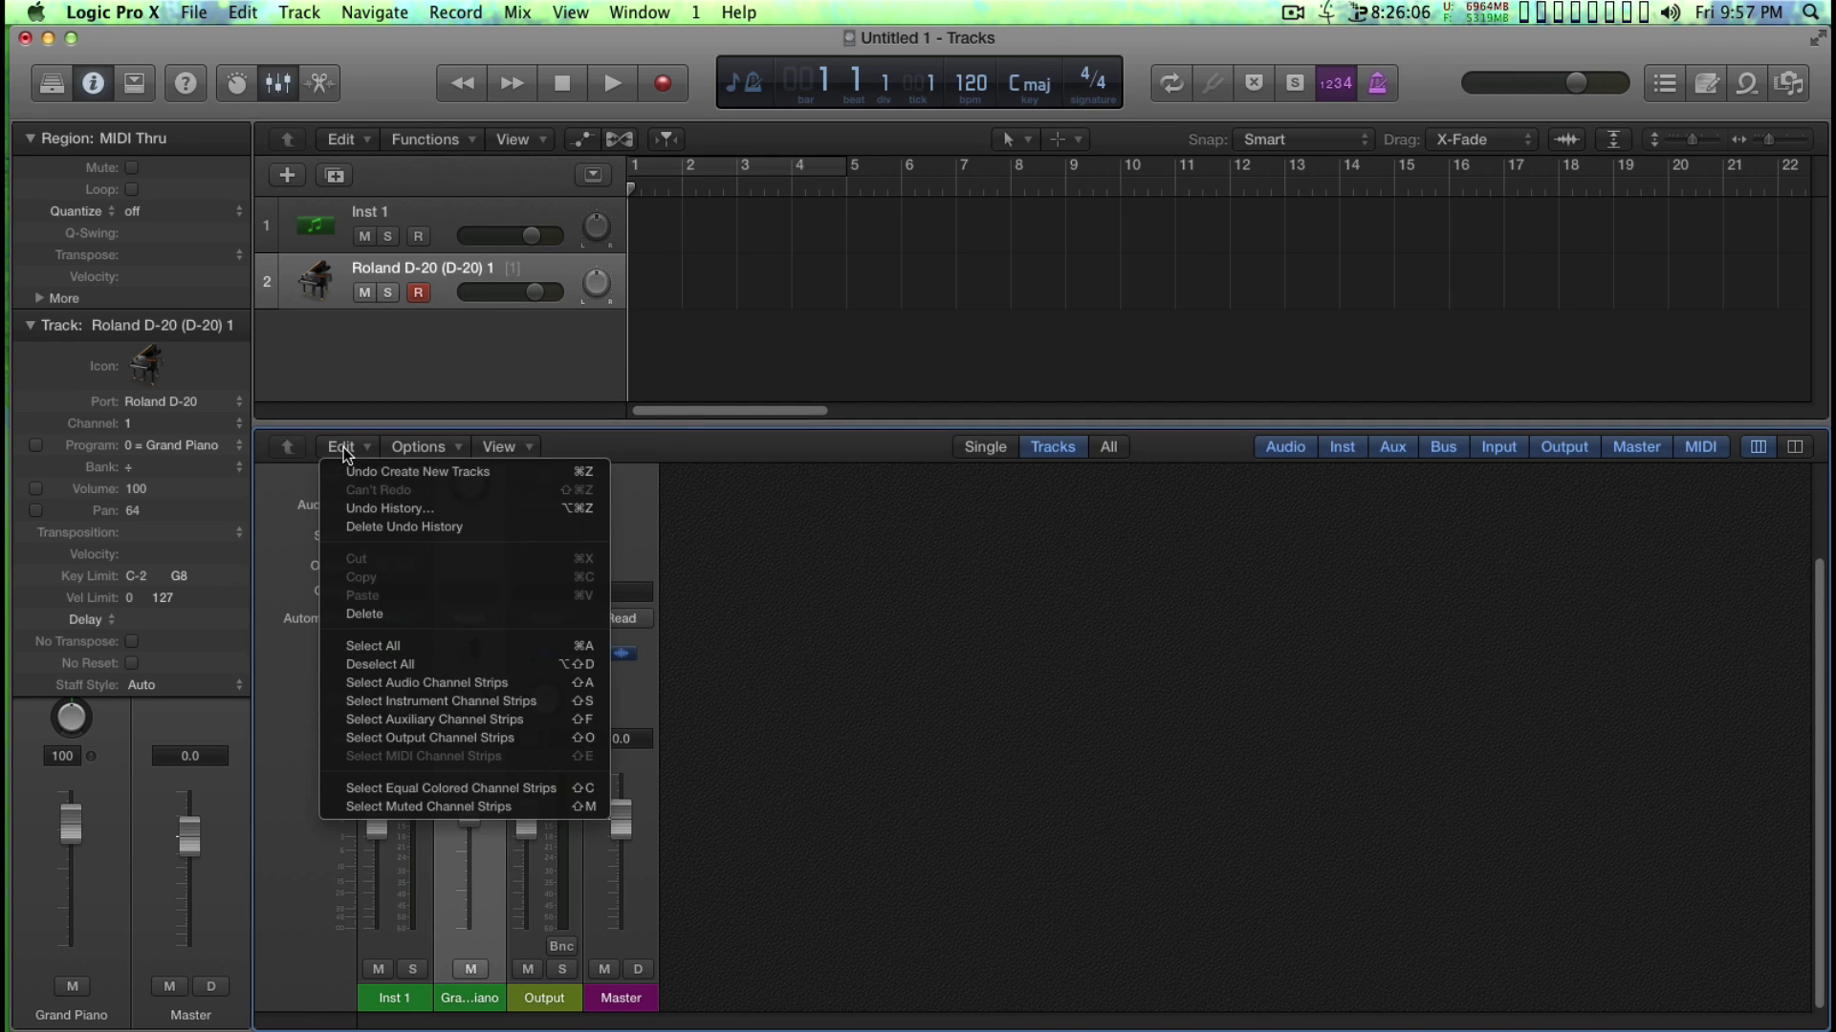
{"action": "left_click", "coordinate": [421, 448]}
{"action": "left_click", "coordinate": [421, 447]}
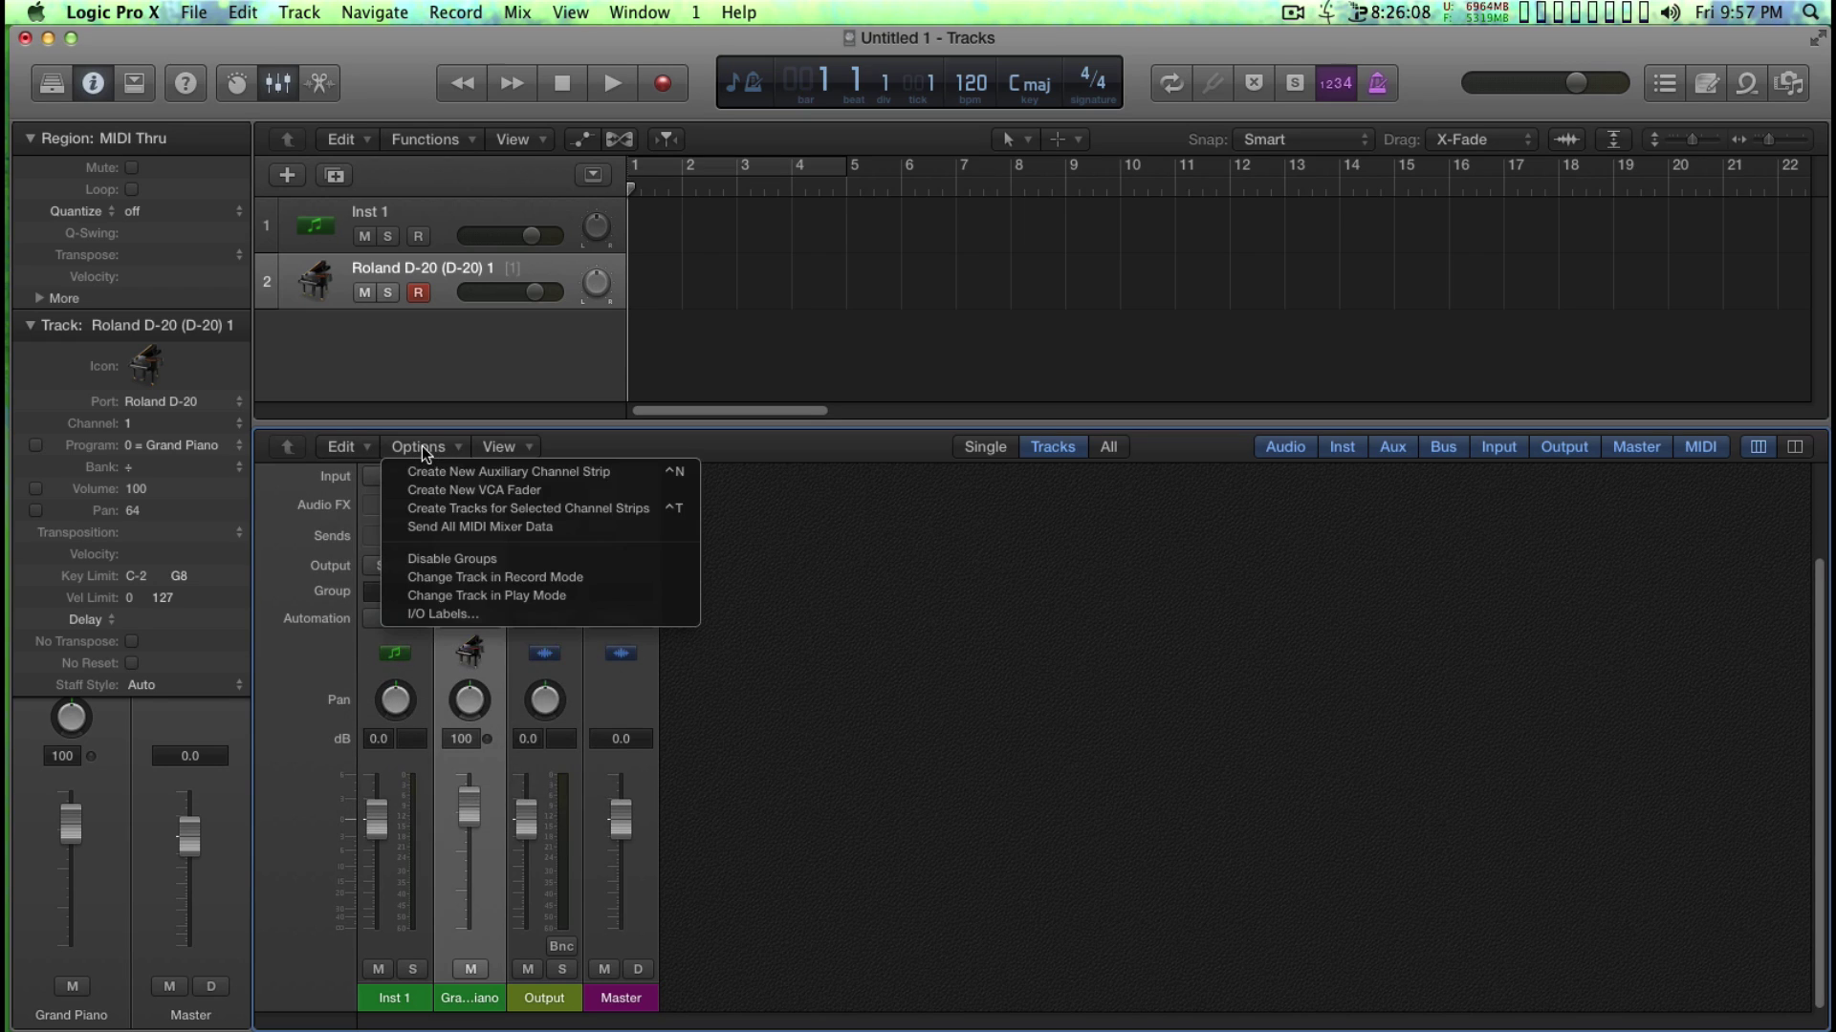
{"action": "left_click", "coordinate": [450, 472]}
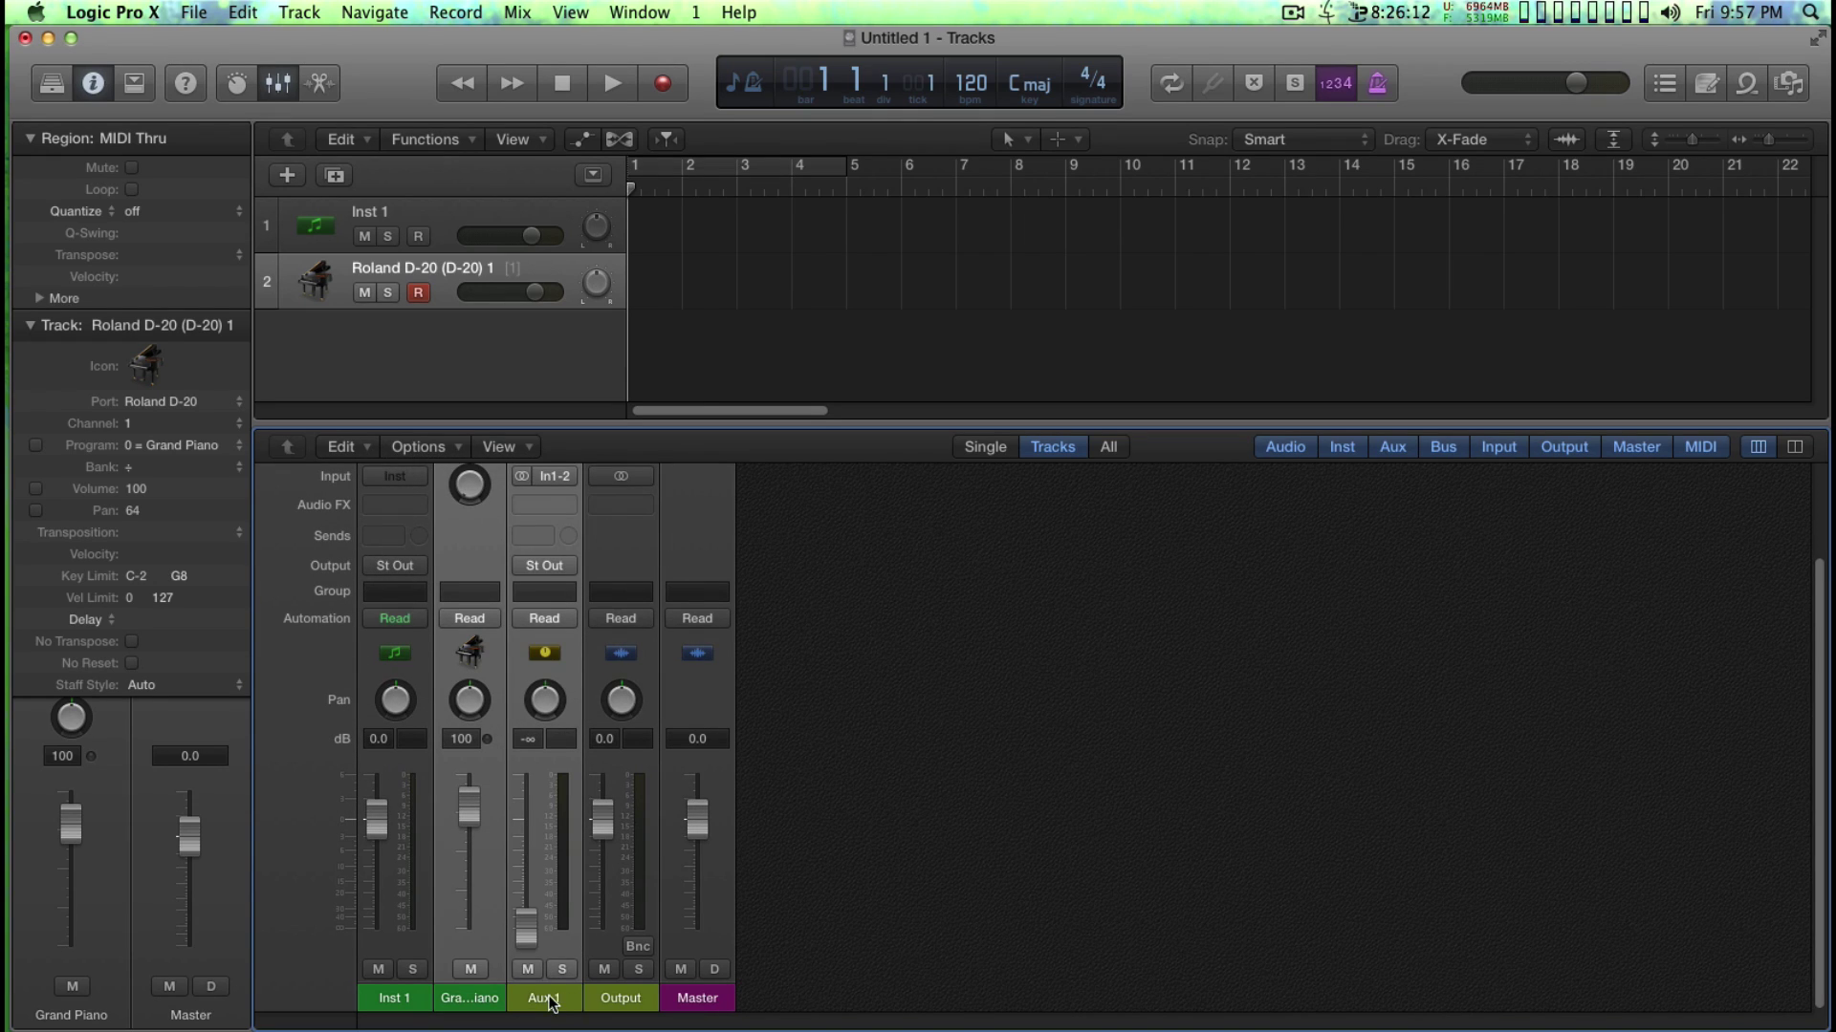
{"action": "left_click_drag", "start_coordinate": [526, 925], "coordinate": [525, 842]}
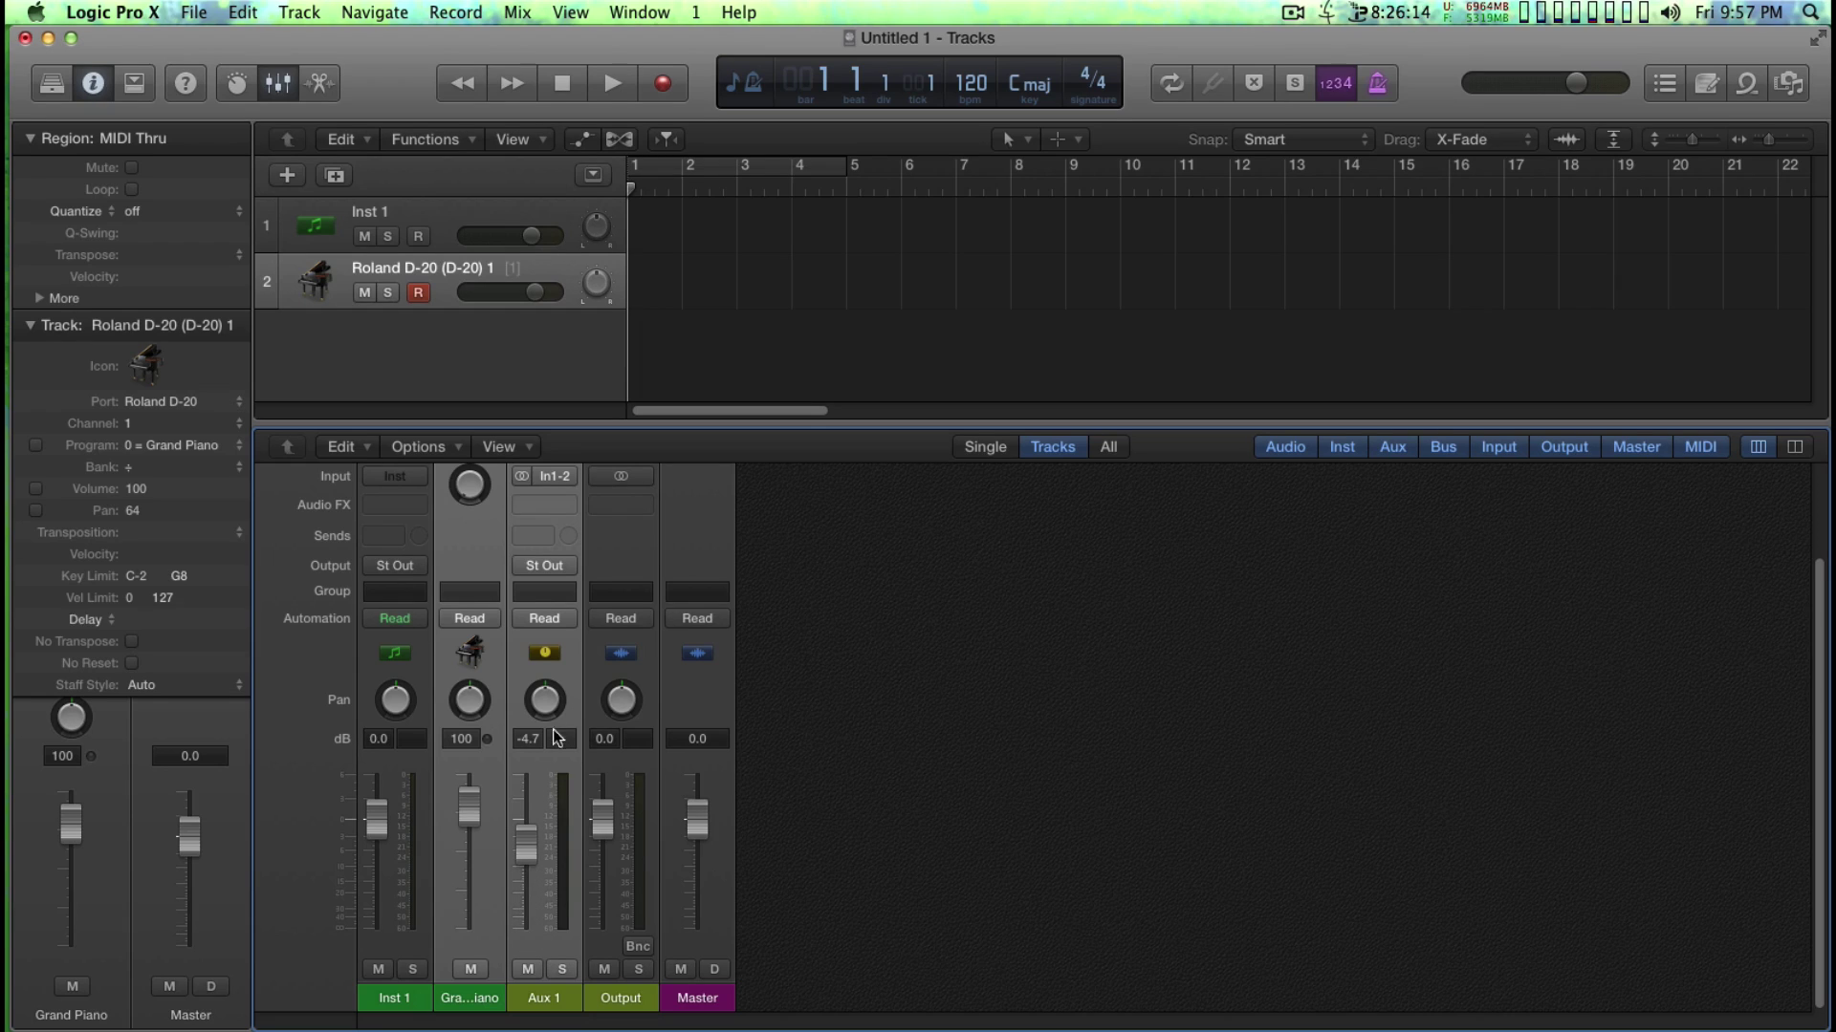
Set the Aux 1 channel strip's input to Input 7-8 and return the focus to the tracks area
{"action": "scroll", "coordinate": [554, 561], "scroll_direction": "up", "scroll_amount": 1}
{"action": "left_click", "coordinate": [554, 497]}
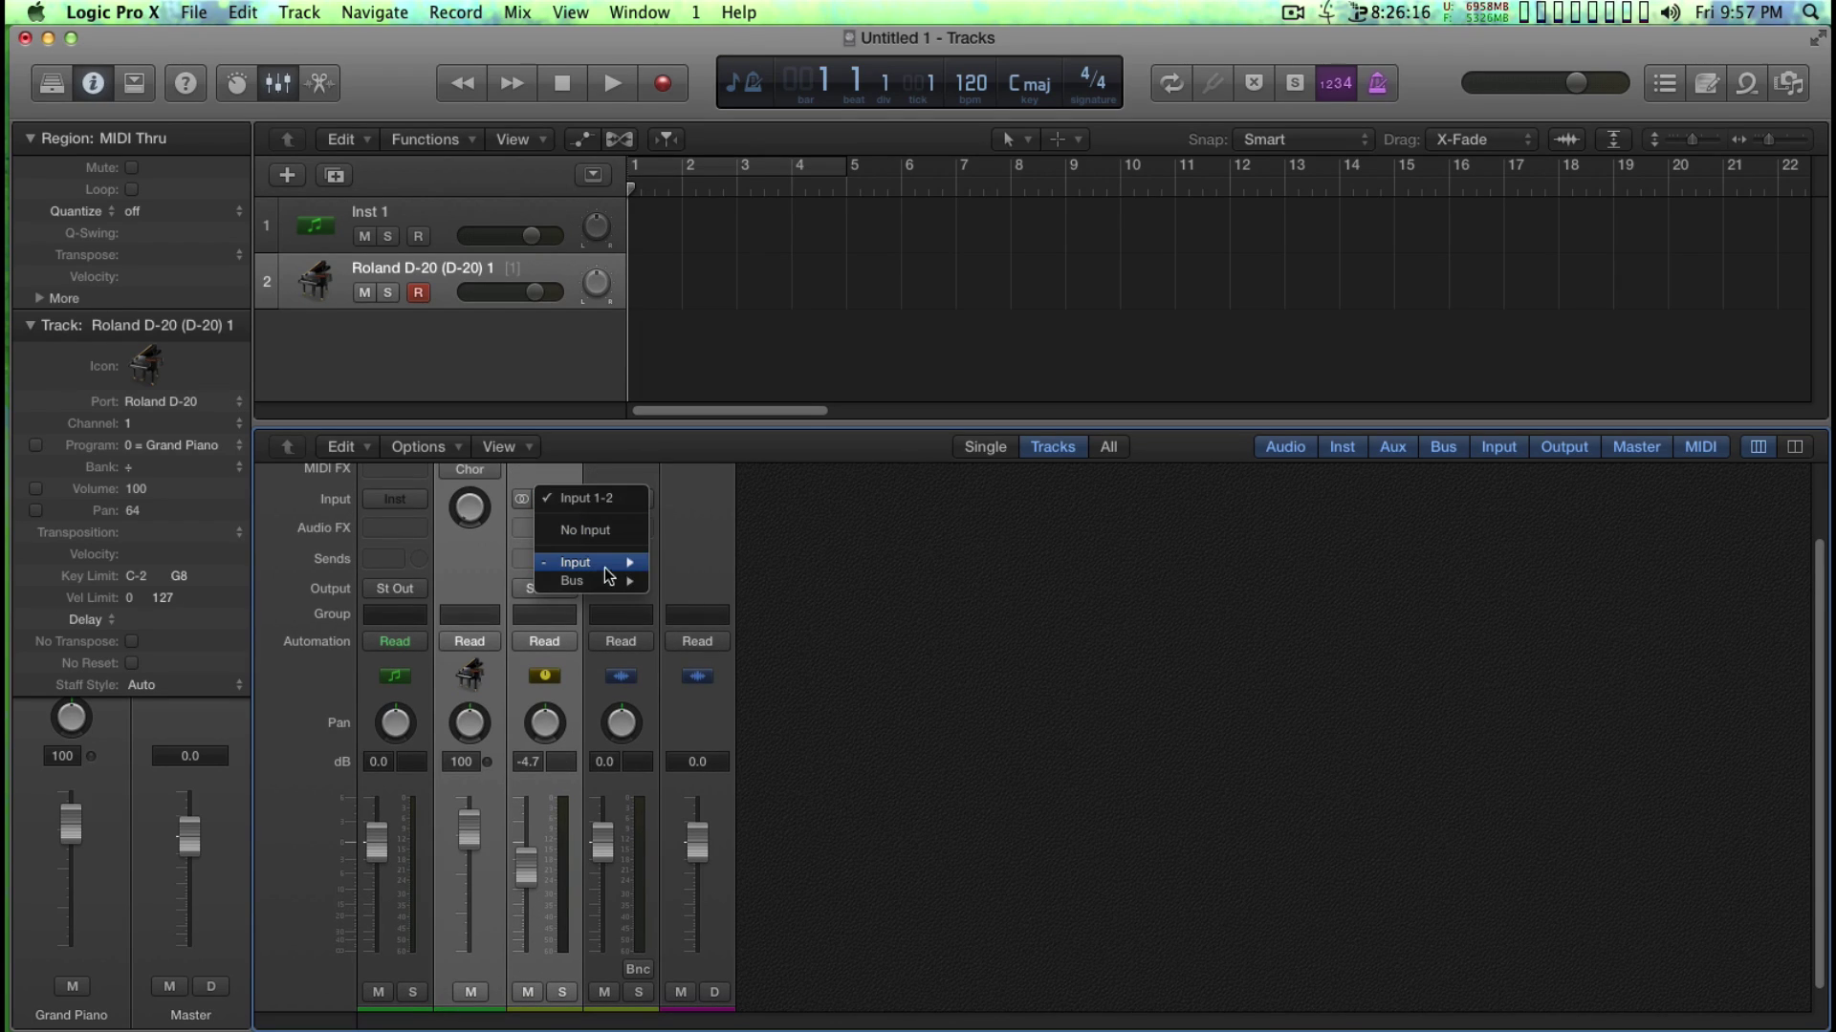
{"action": "mouse_move", "coordinate": [605, 566]}
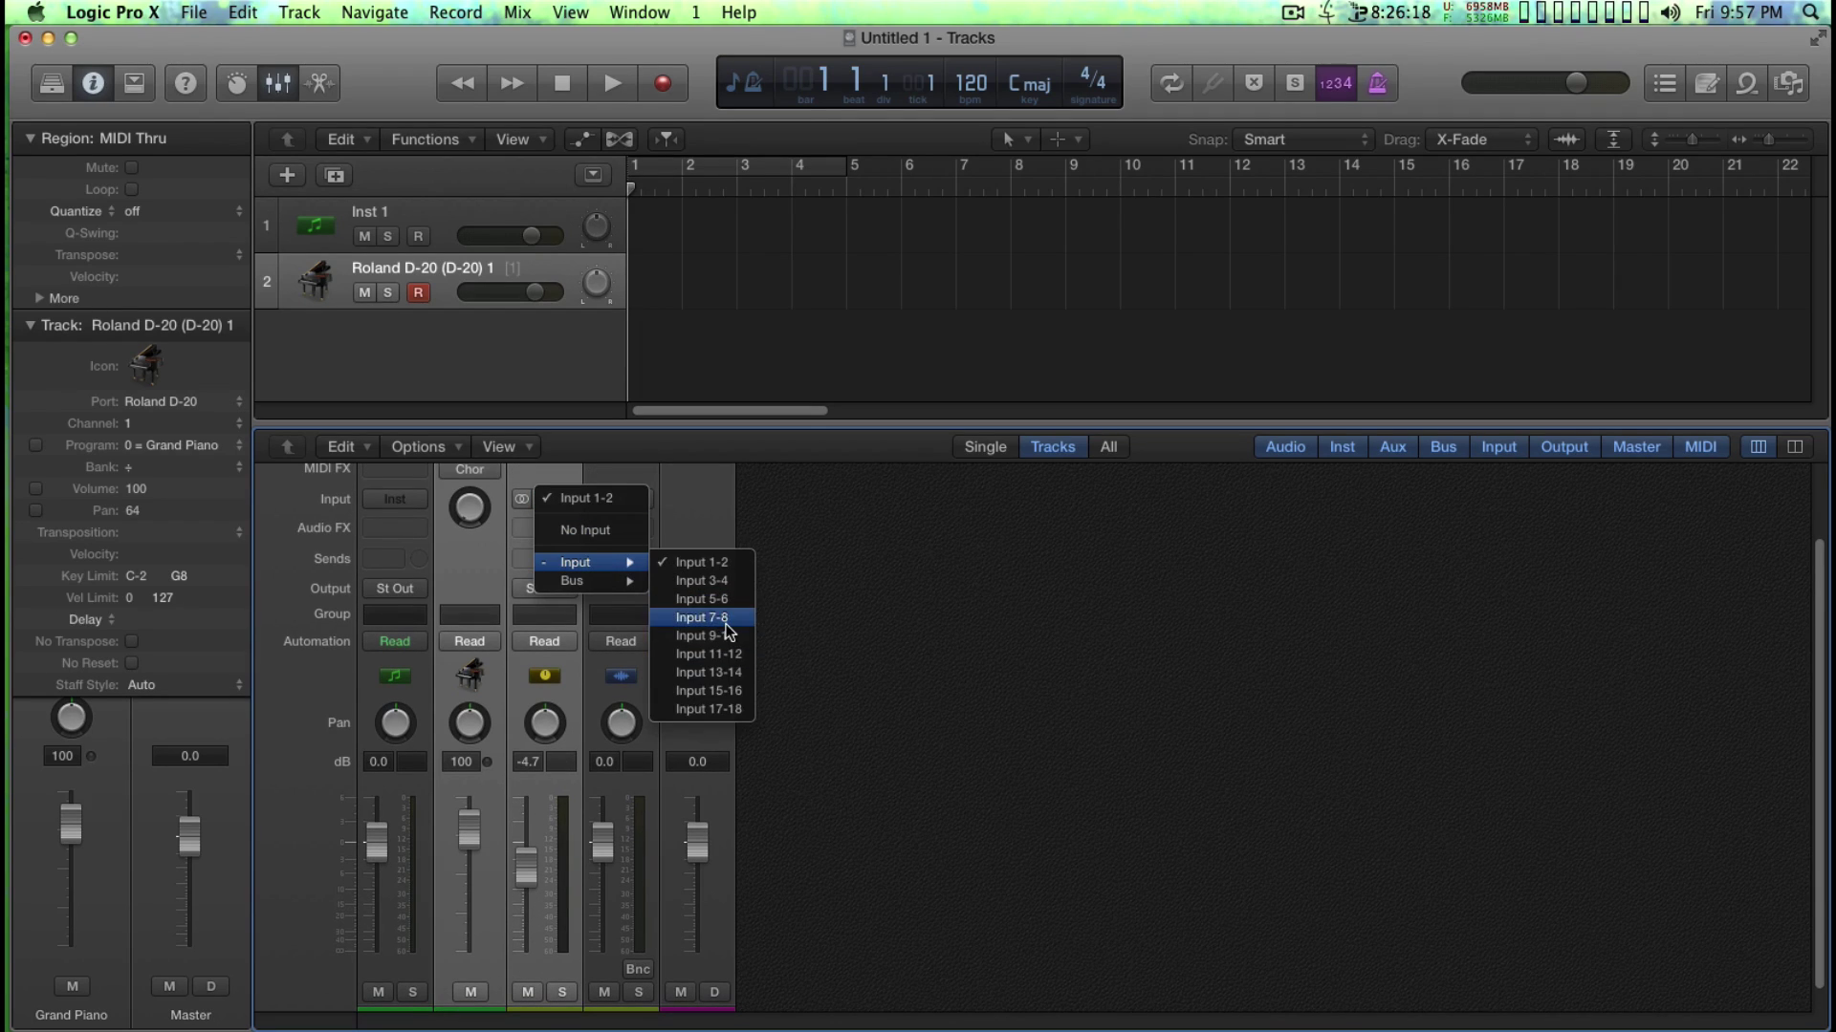
{"action": "left_click", "coordinate": [727, 620]}
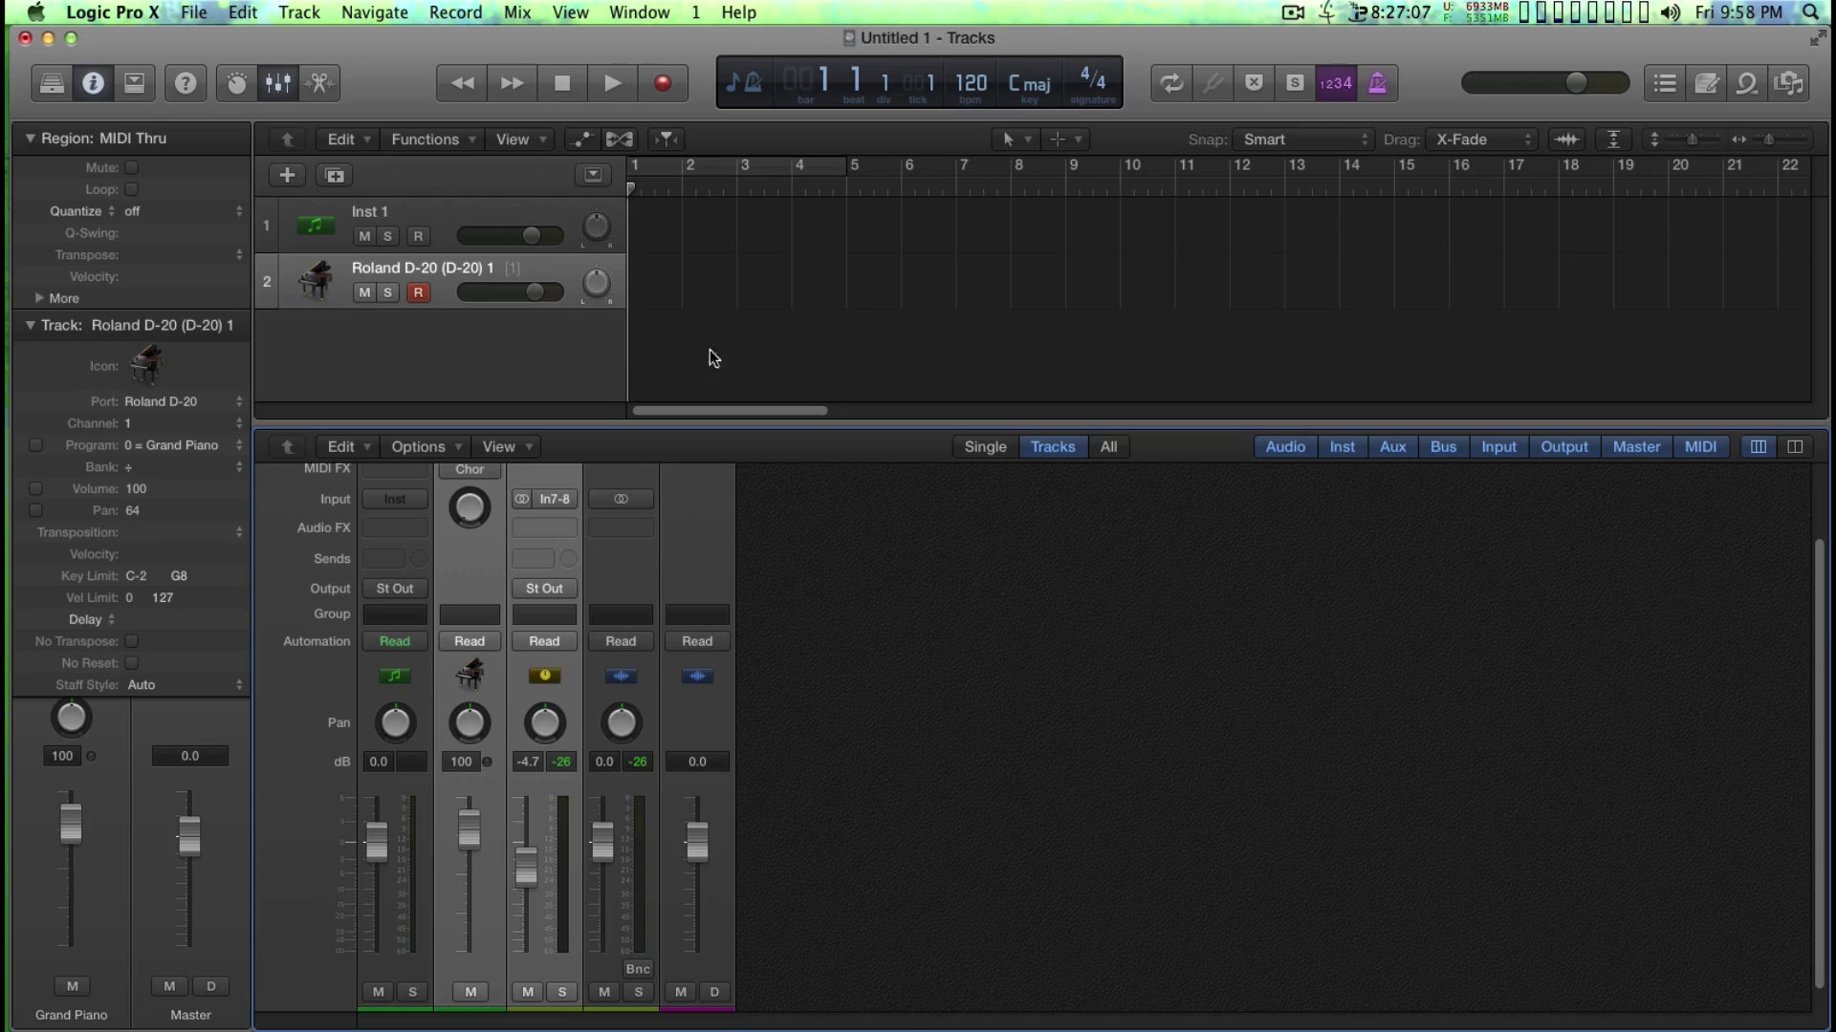
{"action": "left_click", "coordinate": [541, 352]}
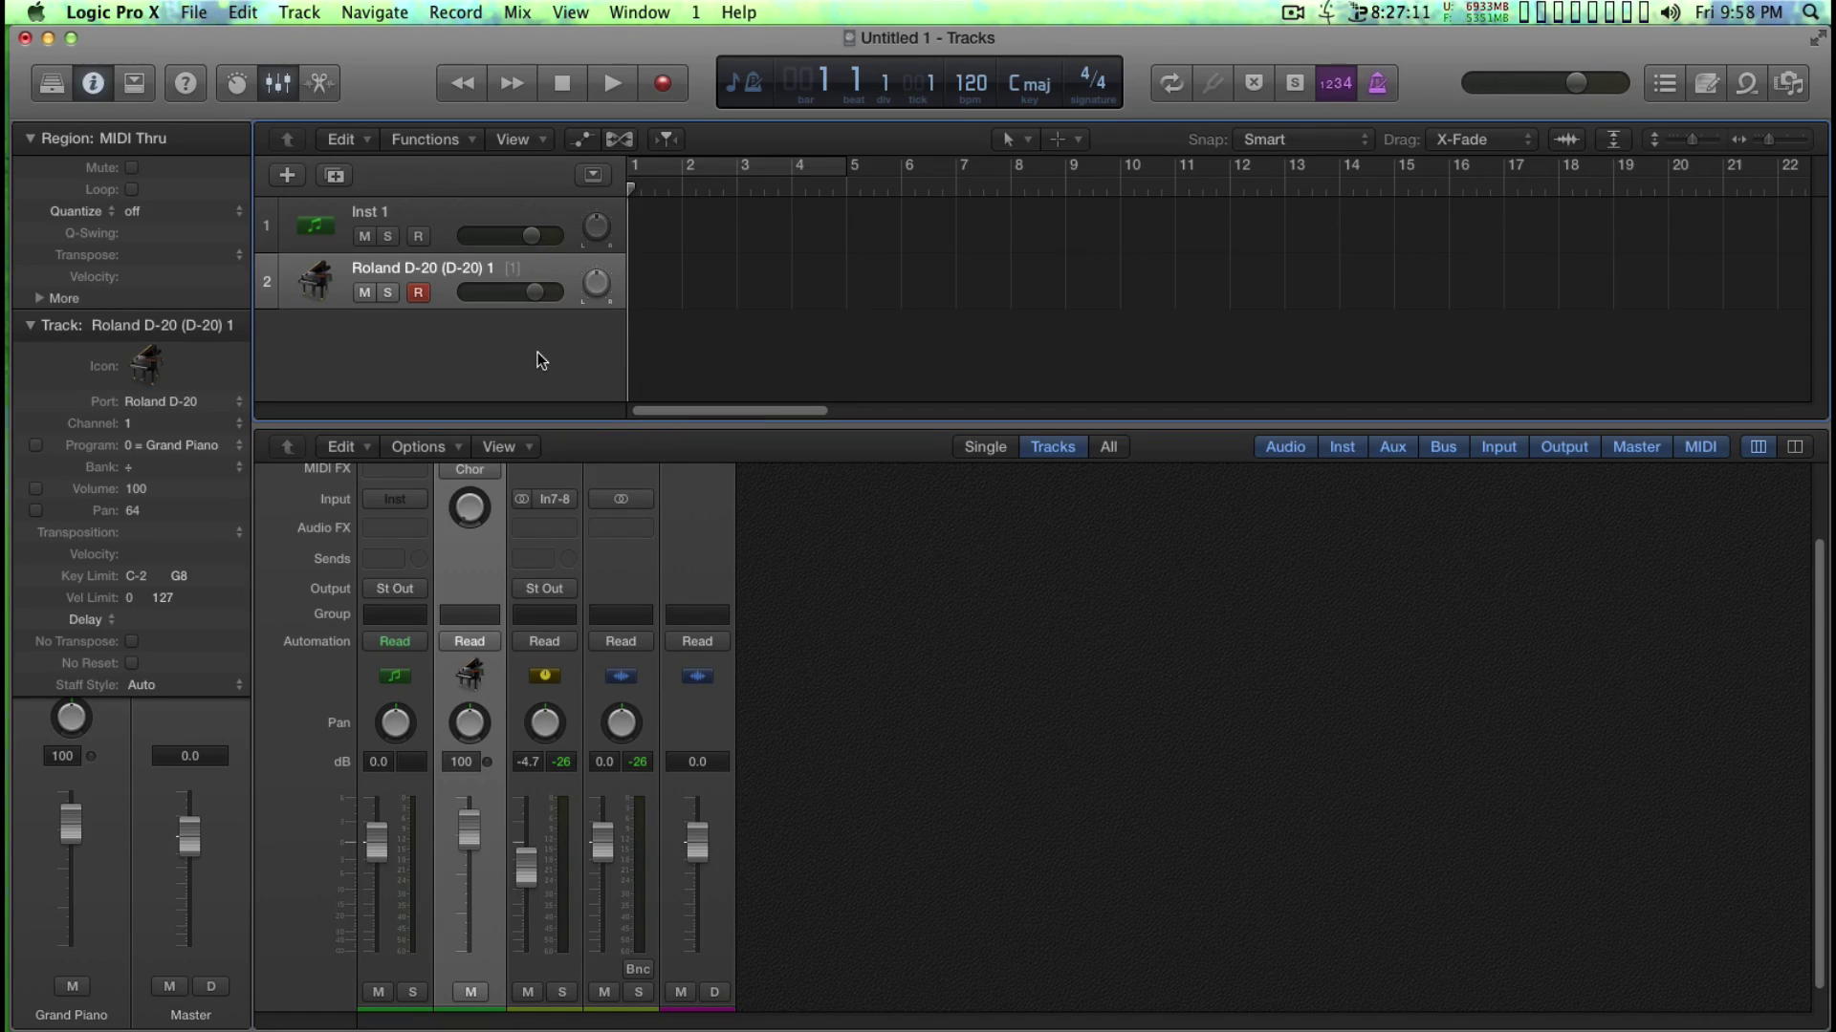